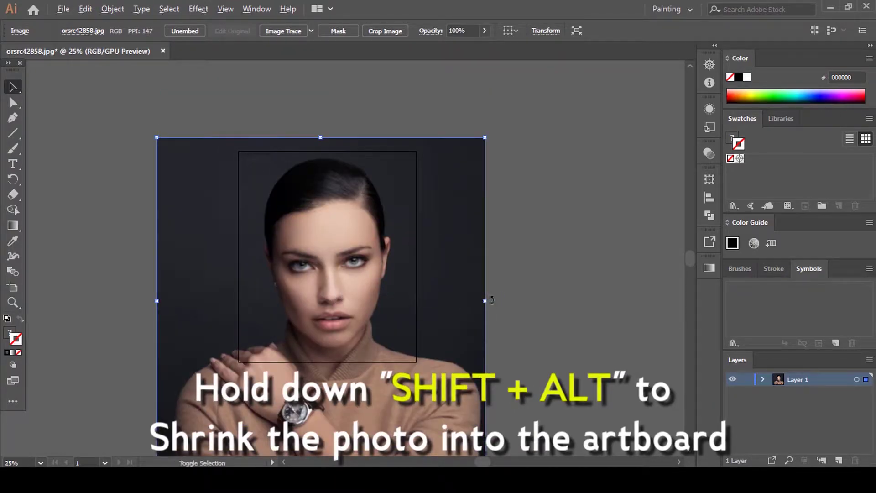
- Scale the portrait photo down proportionally from its centre and position it so the head and shoulders fill the artboard
{"action": "left_click_drag", "start_coordinate": [487, 301], "coordinate": [495, 301]}
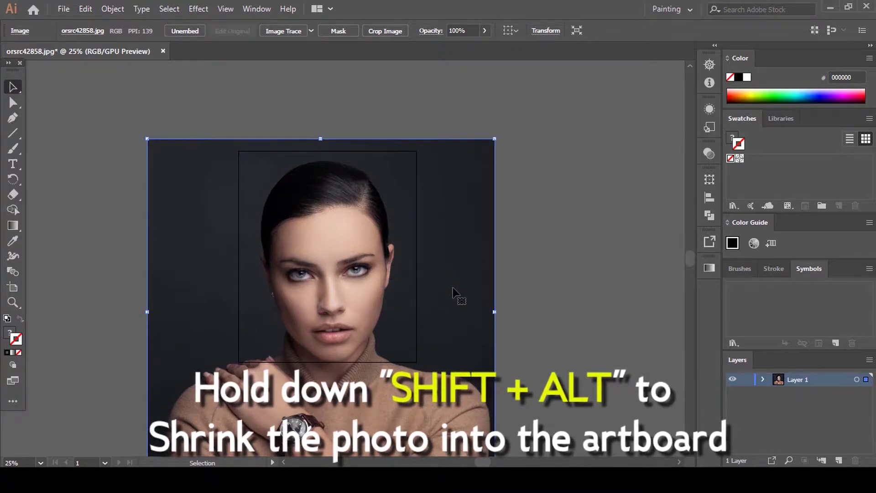
{"action": "left_click_drag", "start_coordinate": [493, 313], "coordinate": [458, 312]}
{"action": "left_click_drag", "start_coordinate": [379, 318], "coordinate": [382, 287]}
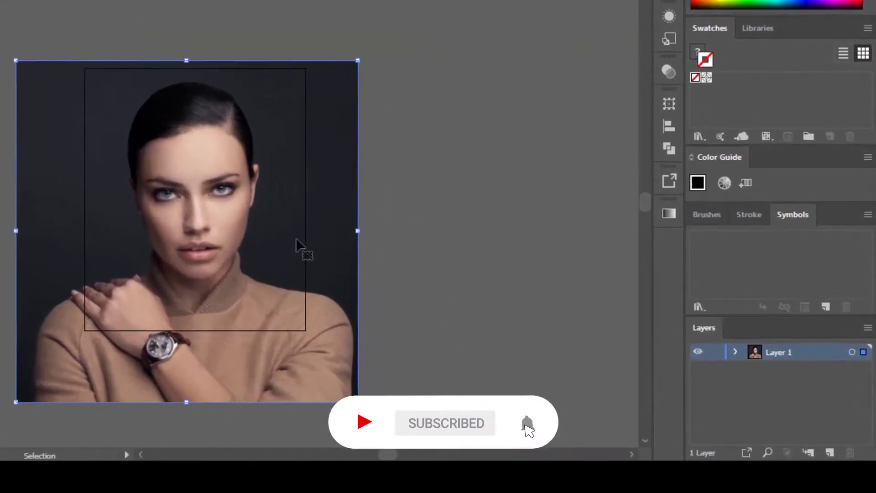
- Deselect the photo, lock Layer 1 and add a new layer above it for the line work
{"action": "left_click", "coordinate": [556, 303]}
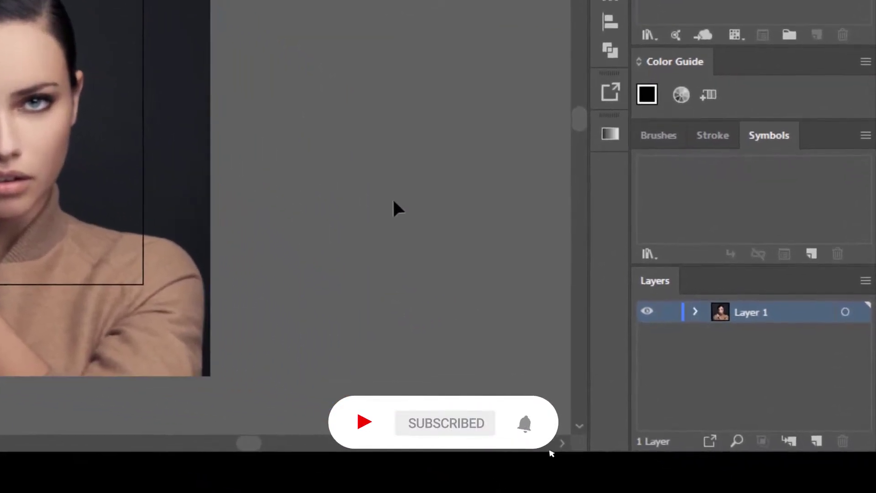
{"action": "left_click", "coordinate": [747, 380]}
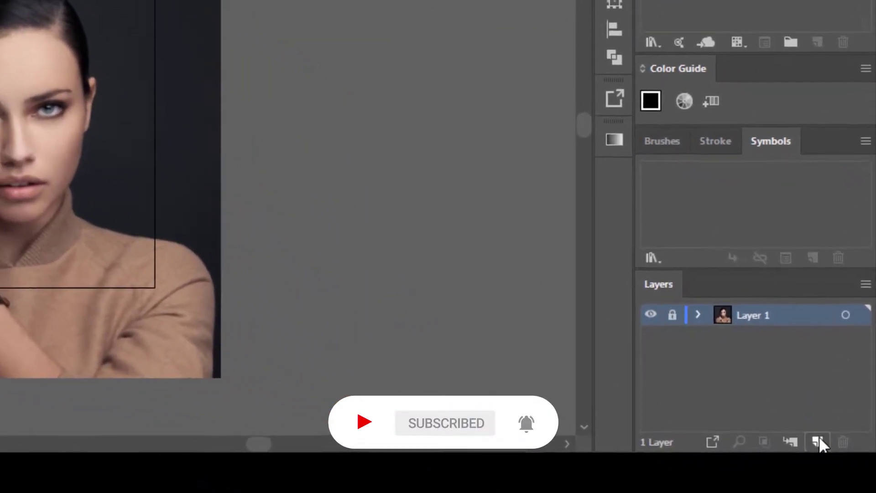
{"action": "left_click", "coordinate": [817, 441]}
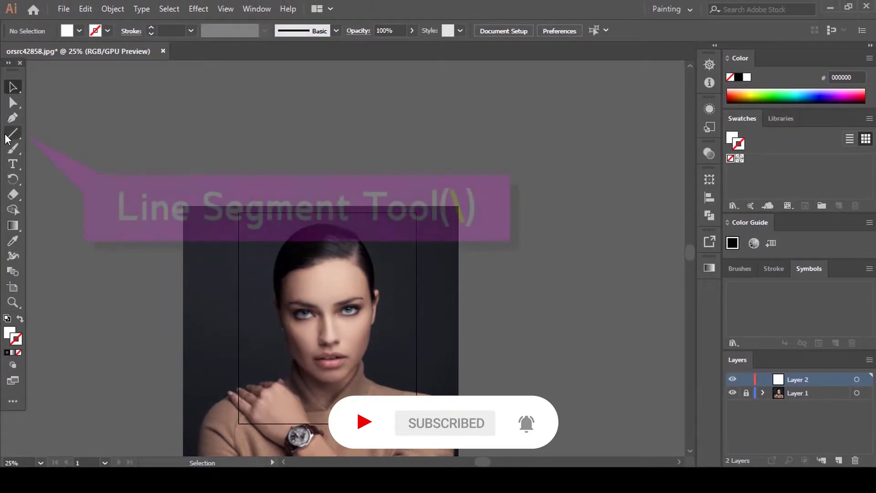
- Draw a long horizontal line above the photo with a 2 pt black stroke and an elliptical width profile tapering at both ends
{"action": "left_click", "coordinate": [13, 133]}
{"action": "left_click_drag", "start_coordinate": [85, 134], "coordinate": [405, 135]}
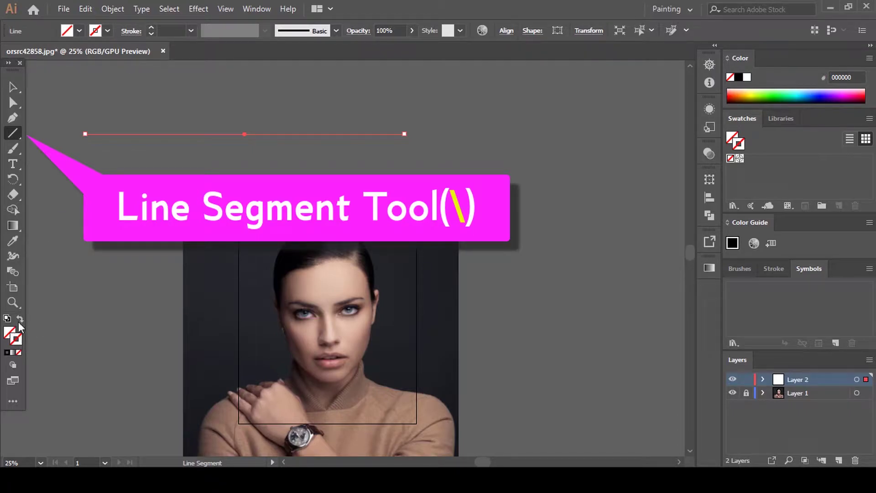
{"action": "left_click", "coordinate": [150, 29]}
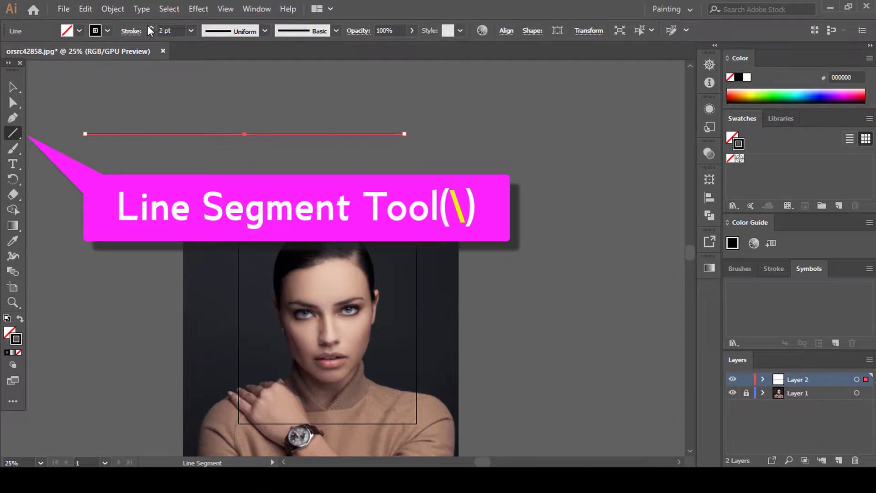
{"action": "left_click", "coordinate": [239, 33]}
{"action": "left_click", "coordinate": [226, 66]}
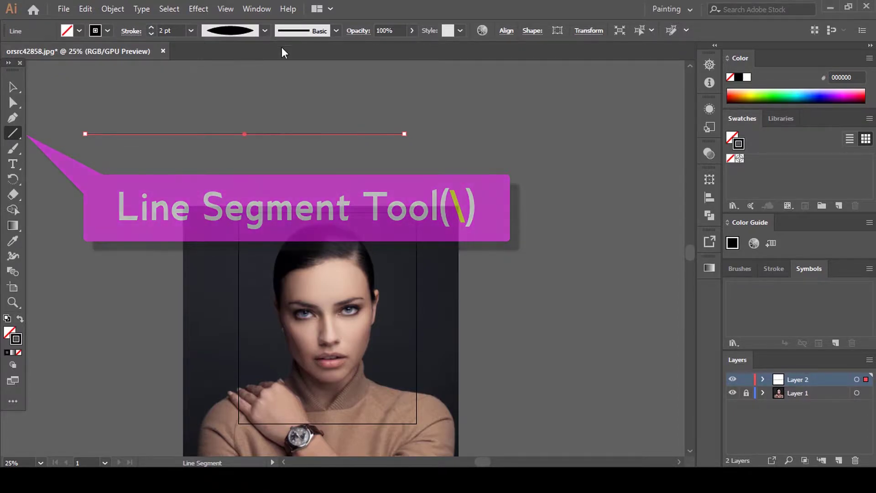
- Create a new Art Brush from the tapered line, keeping the Stretch to Fit Stroke Length scale option
{"action": "left_click", "coordinate": [302, 30]}
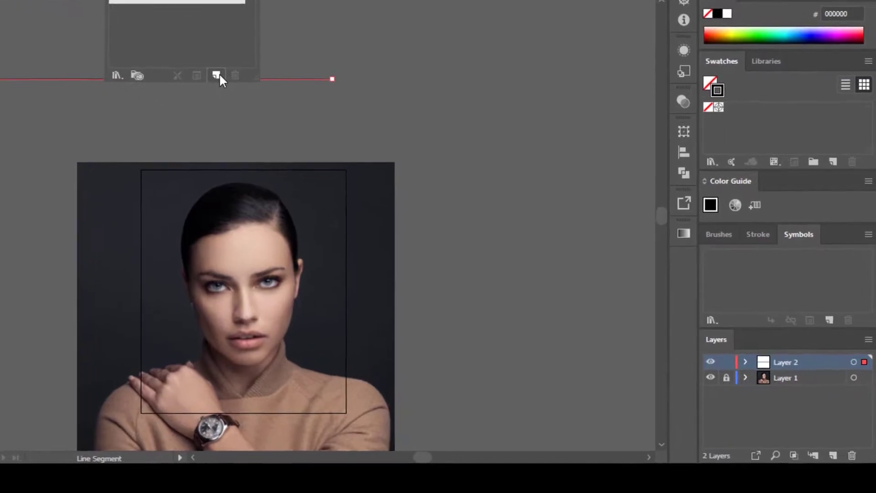
{"action": "left_click", "coordinate": [303, 131]}
{"action": "left_click", "coordinate": [259, 207]}
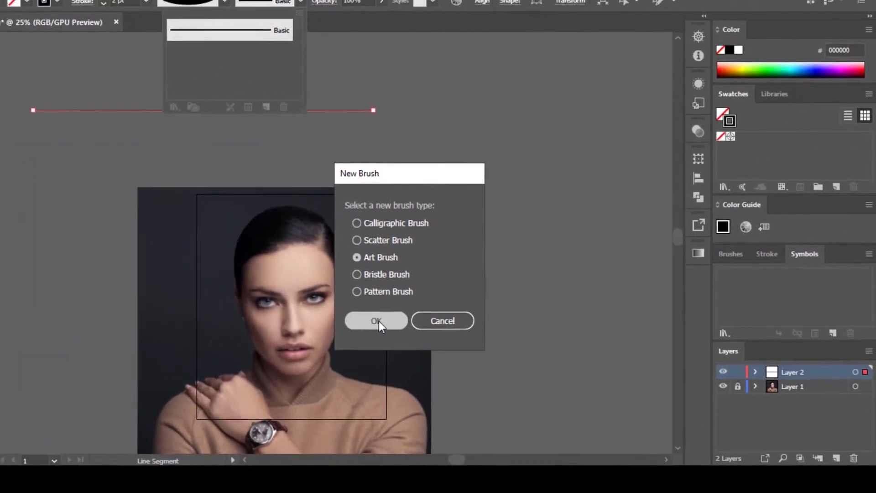
{"action": "left_click", "coordinate": [377, 320]}
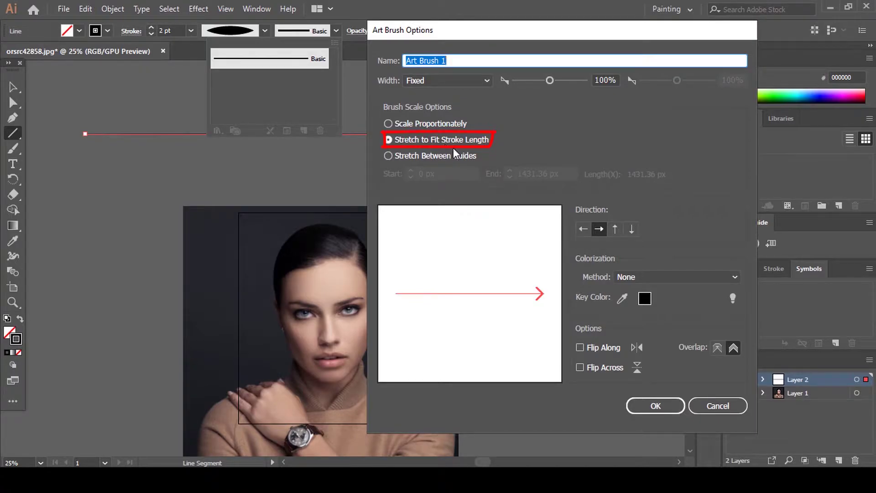
{"action": "left_click", "coordinate": [652, 405]}
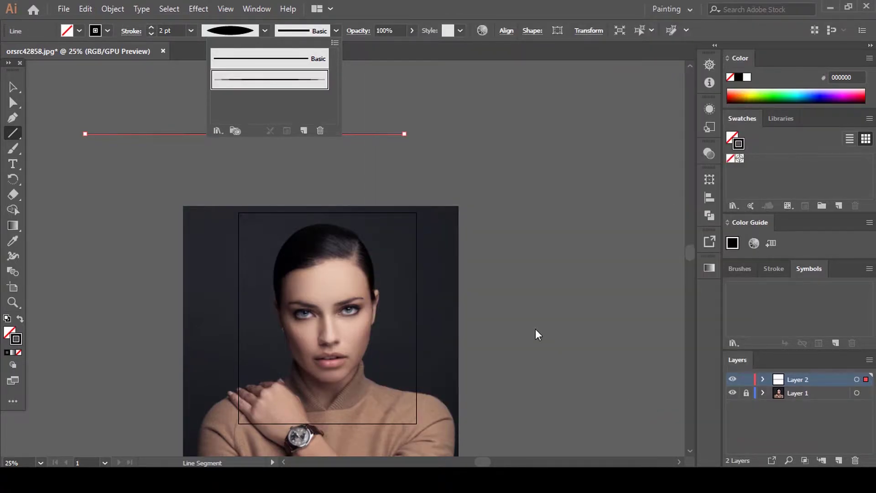
- Paint a short curved test stroke near the tapered line with the new art brush
{"action": "key", "text": "v"}
{"action": "left_click", "coordinate": [437, 136]}
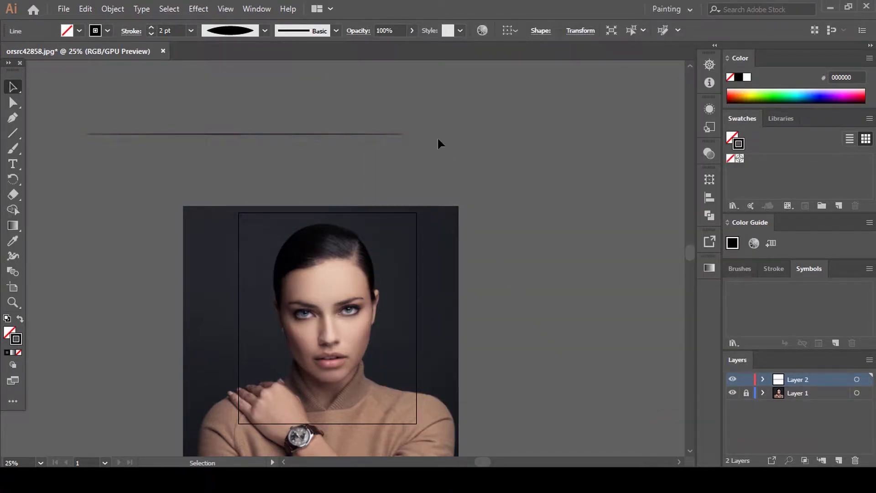
{"action": "scroll", "coordinate": [355, 185], "scroll_direction": "up", "scroll_amount": 5}
{"action": "key", "text": "b"}
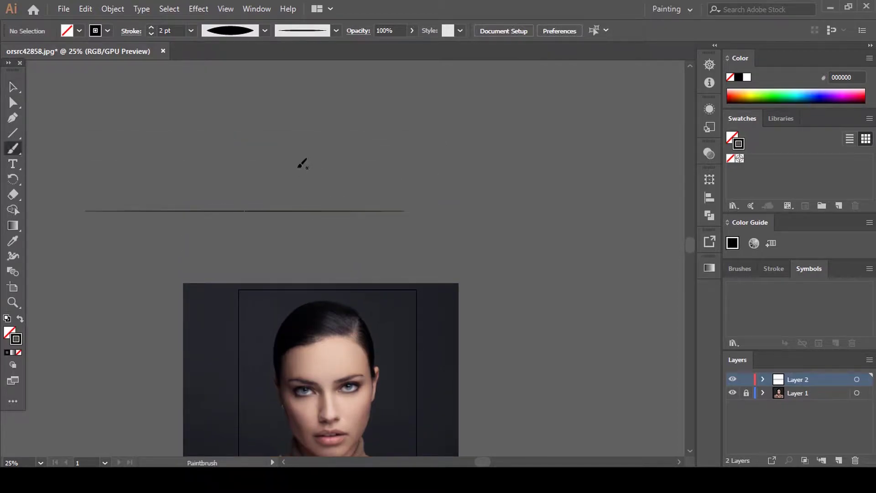
{"action": "left_click_drag", "start_coordinate": [311, 177], "coordinate": [400, 209]}
- Delete the test stroke together with the original tapered line
{"action": "key", "text": "v"}
{"action": "left_click_drag", "start_coordinate": [363, 163], "coordinate": [401, 241]}
{"action": "scroll", "coordinate": [398, 235], "scroll_direction": "up", "scroll_amount": 5}
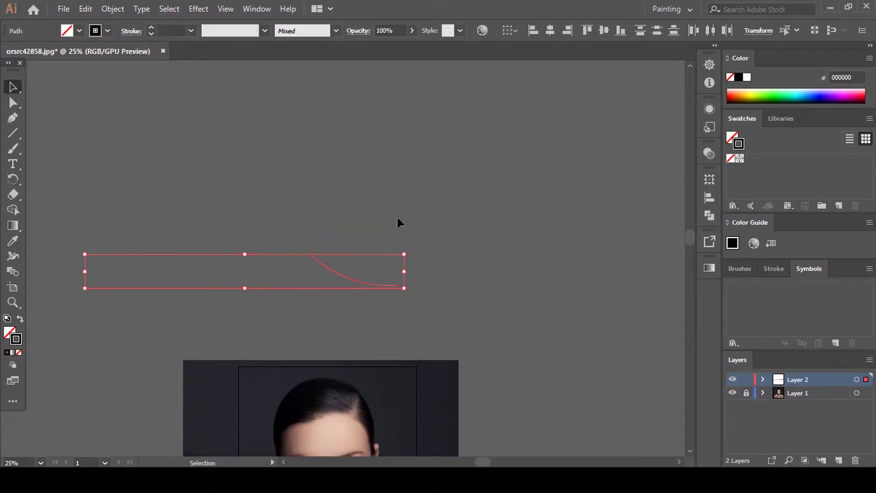
{"action": "key", "text": "Delete"}
- Trace the full outline of the eye on the photo's right side with the Paintbrush and the art brush
{"action": "scroll", "coordinate": [394, 201], "scroll_direction": "down", "scroll_amount": 6}
{"action": "key", "text": "b"}
{"action": "scroll", "coordinate": [407, 156], "scroll_direction": "down", "scroll_amount": 10}
{"action": "scroll", "coordinate": [348, 222], "scroll_direction": "up", "scroll_amount": 6}
{"action": "scroll", "coordinate": [390, 151], "scroll_direction": "up", "scroll_amount": 2}
{"action": "left_click", "coordinate": [152, 33]}
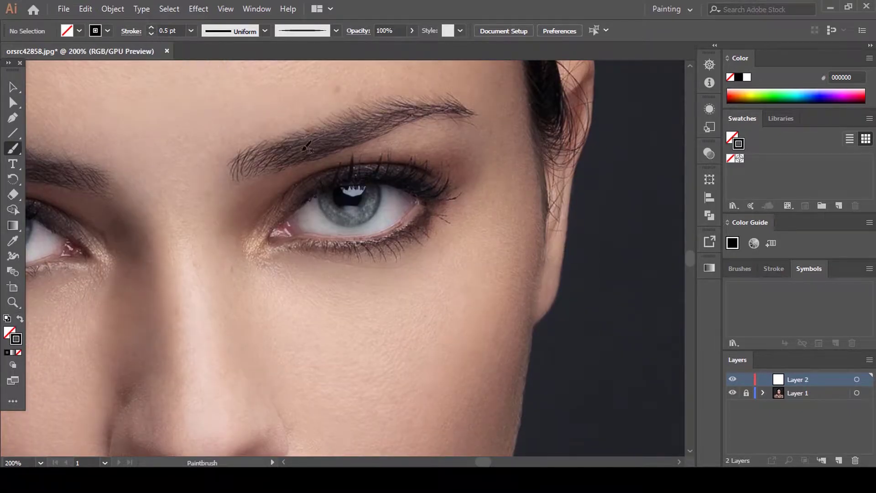
{"action": "scroll", "coordinate": [426, 222], "scroll_direction": "up", "scroll_amount": 1}
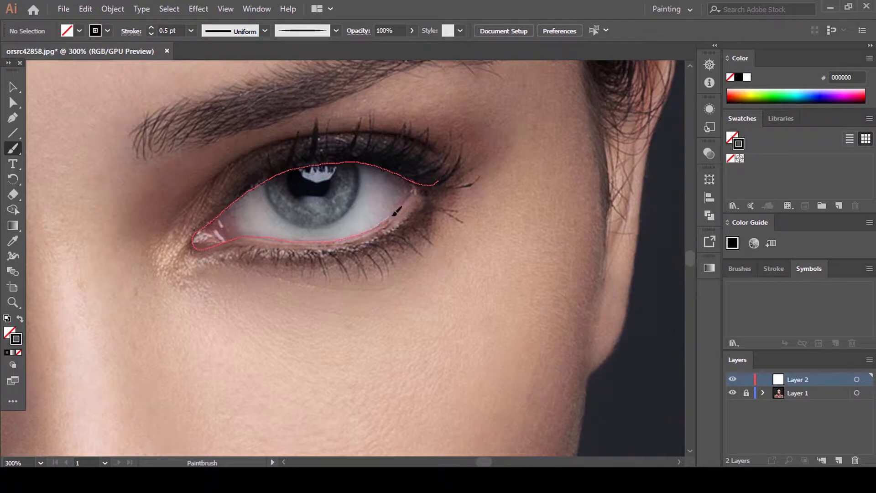
{"action": "left_click_drag", "start_coordinate": [417, 190], "coordinate": [418, 188]}
{"action": "scroll", "coordinate": [315, 252], "scroll_direction": "up", "scroll_amount": 1}
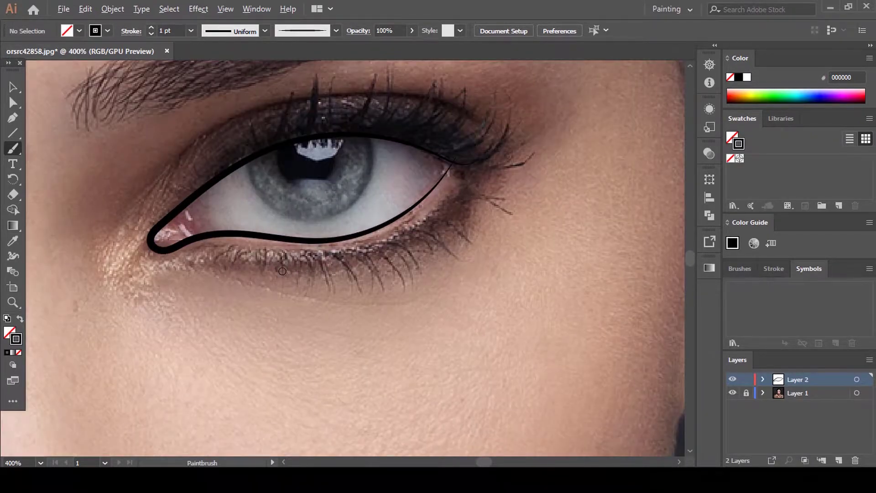
- Set the traced eye outline's stroke weight to 0.5 pt and deselect it
{"action": "scroll", "coordinate": [283, 271], "scroll_direction": "up", "scroll_amount": 1}
{"action": "scroll", "coordinate": [365, 285], "scroll_direction": "down", "scroll_amount": 2}
{"action": "key", "text": "v"}
{"action": "left_click", "coordinate": [310, 256]}
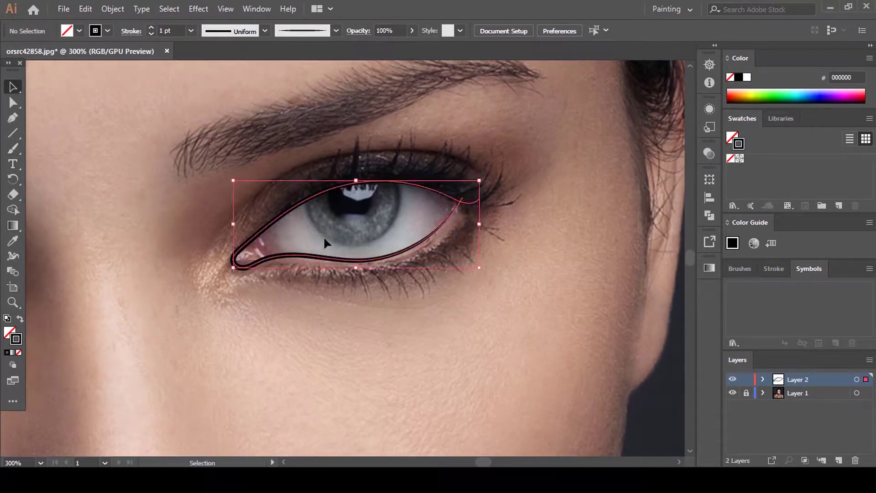
{"action": "left_click", "coordinate": [191, 31]}
{"action": "left_click", "coordinate": [201, 57]}
{"action": "key", "text": "ctrl+shift+a"}
- Paint the under-eye crease and the upper eyelid line around the same eye with 0.5 pt brush strokes
{"action": "scroll", "coordinate": [366, 235], "scroll_direction": "up", "scroll_amount": 2}
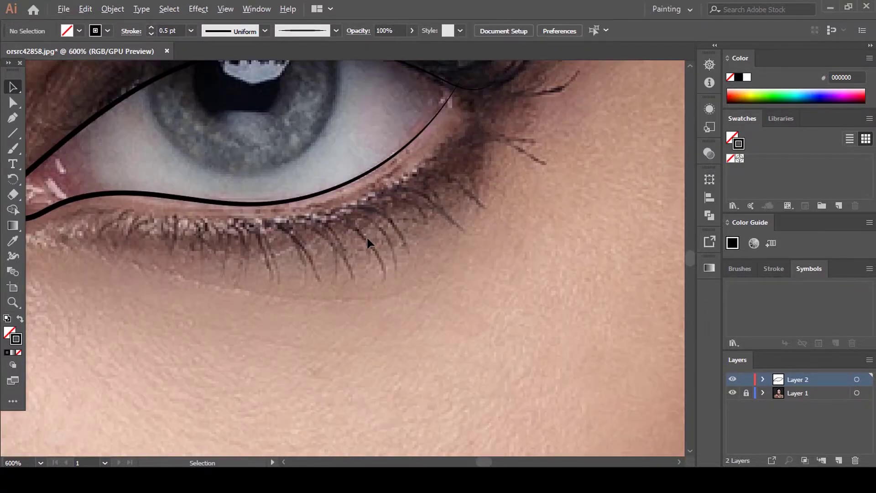
{"action": "key", "text": "b"}
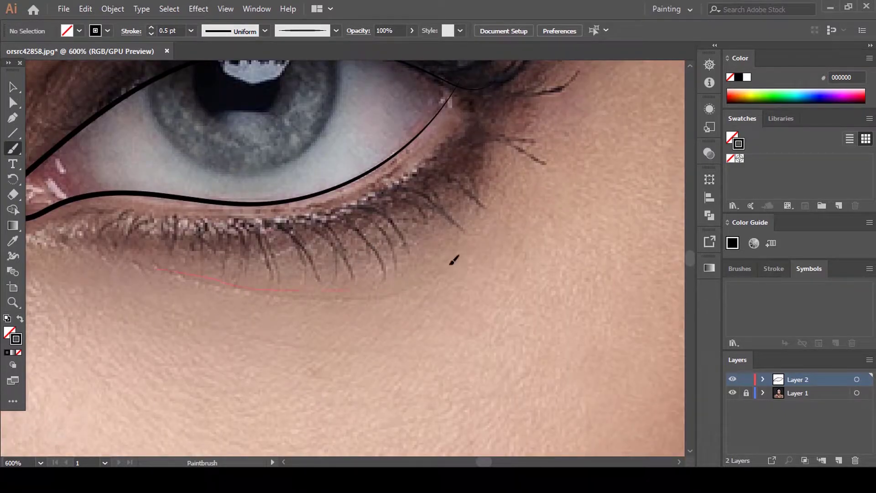
{"action": "left_click_drag", "start_coordinate": [448, 263], "coordinate": [481, 249]}
{"action": "scroll", "coordinate": [481, 249], "scroll_direction": "down", "scroll_amount": 3}
{"action": "scroll", "coordinate": [406, 176], "scroll_direction": "up", "scroll_amount": 1}
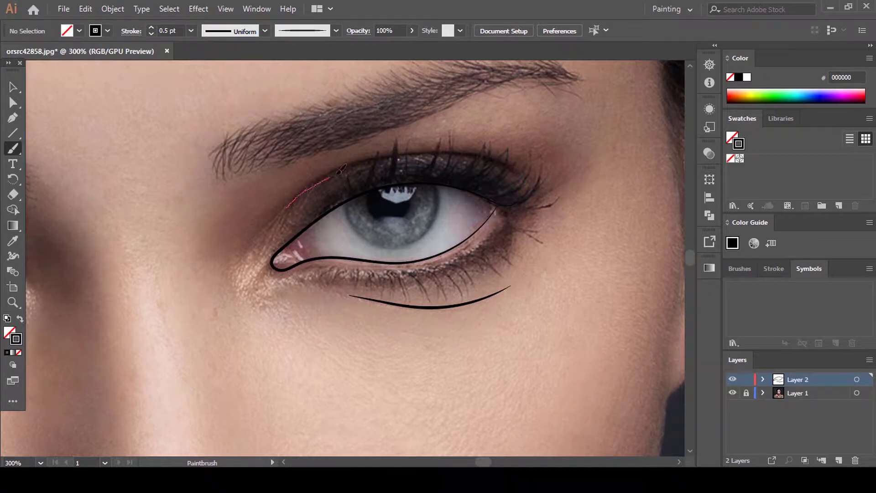
{"action": "left_click_drag", "start_coordinate": [505, 157], "coordinate": [527, 169]}
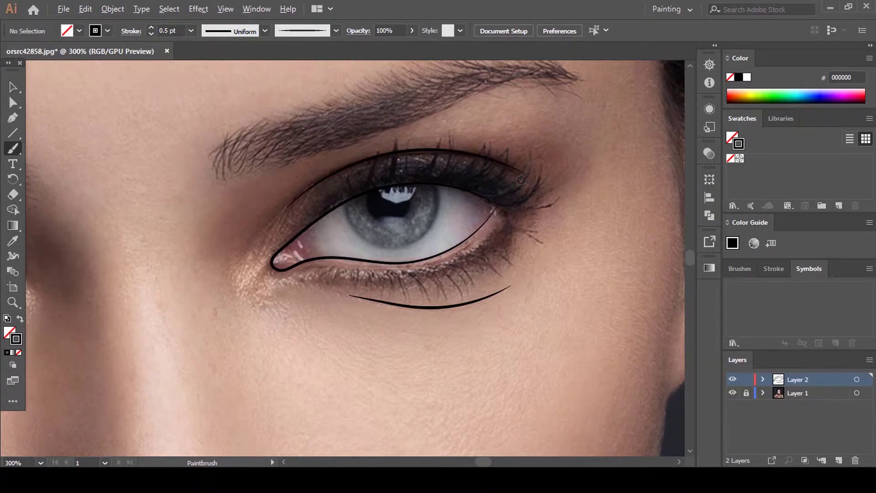
- Trace the full outline of the other eye, on the photo's left side, with the 0.5 pt art brush
{"action": "scroll", "coordinate": [495, 193], "scroll_direction": "down", "scroll_amount": 3}
{"action": "scroll", "coordinate": [290, 212], "scroll_direction": "up", "scroll_amount": 3}
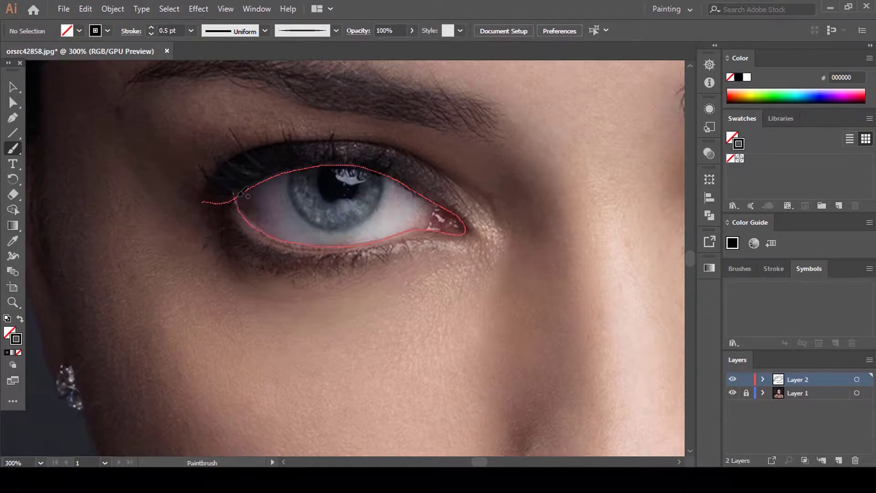
{"action": "left_click_drag", "start_coordinate": [238, 193], "coordinate": [238, 194]}
- Paint the upper eyelid line and the under-eye crease around the eye on the photo's left side
{"action": "scroll", "coordinate": [237, 194], "scroll_direction": "down", "scroll_amount": 3}
{"action": "scroll", "coordinate": [205, 192], "scroll_direction": "up", "scroll_amount": 3}
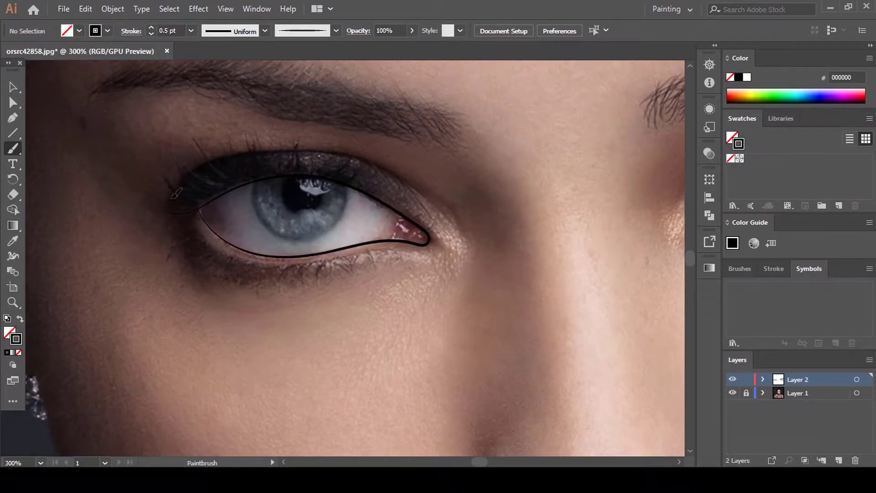
{"action": "left_click_drag", "start_coordinate": [383, 166], "coordinate": [421, 197]}
{"action": "scroll", "coordinate": [299, 201], "scroll_direction": "down", "scroll_amount": 2}
{"action": "scroll", "coordinate": [274, 249], "scroll_direction": "up", "scroll_amount": 2}
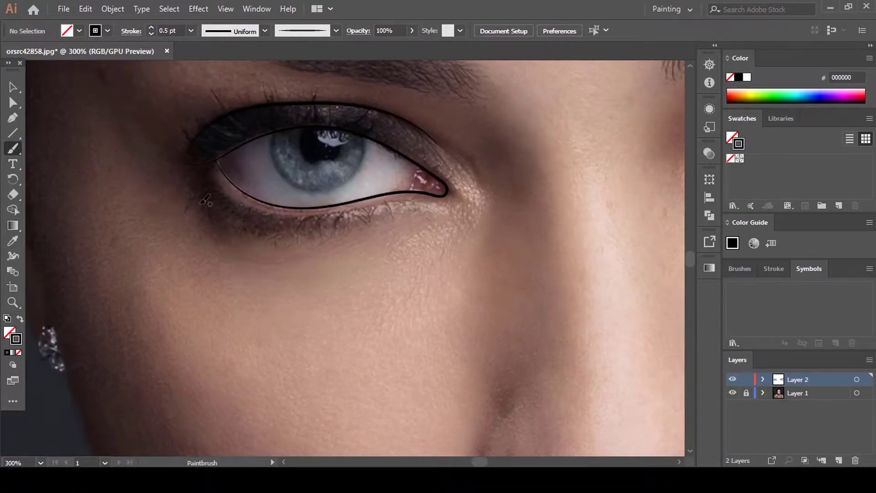
{"action": "left_click_drag", "start_coordinate": [267, 253], "coordinate": [365, 244]}
{"action": "scroll", "coordinate": [365, 247], "scroll_direction": "down", "scroll_amount": 3}
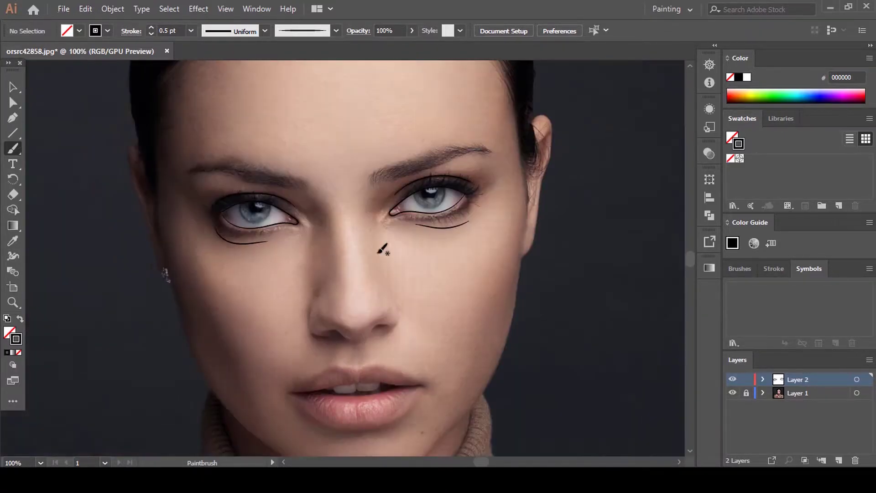
{"action": "scroll", "coordinate": [466, 226], "scroll_direction": "up", "scroll_amount": 4}
{"action": "key", "text": "v"}
{"action": "left_click", "coordinate": [440, 220]}
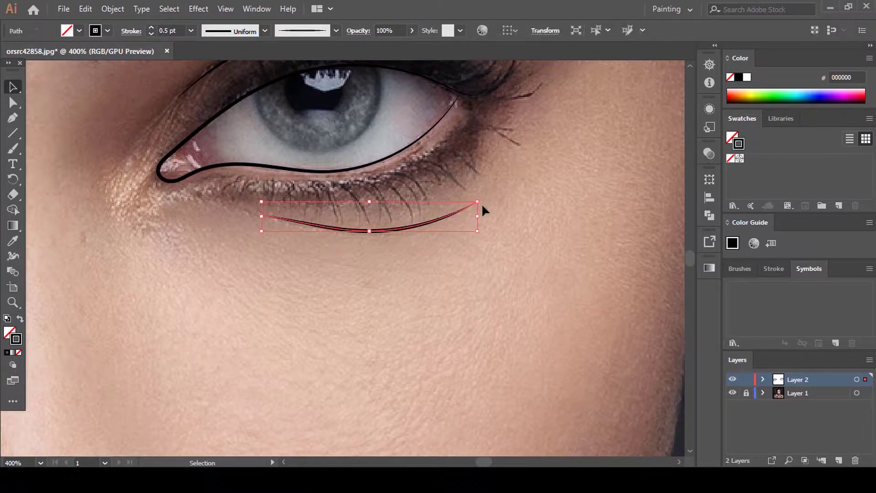
{"action": "scroll", "coordinate": [397, 203], "scroll_direction": "down", "scroll_amount": 3}
{"action": "key", "text": "b"}
{"action": "scroll", "coordinate": [388, 219], "scroll_direction": "down", "scroll_amount": 3}
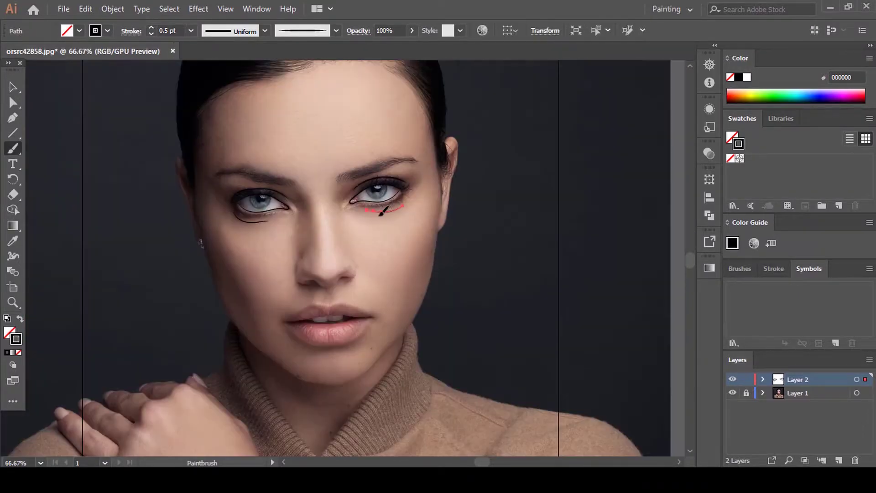
- Trace the iris edge of the eye on the photo's right side as one curve starting and ending at the upper lid, redoing the first stroke
{"action": "scroll", "coordinate": [388, 205], "scroll_direction": "up", "scroll_amount": 5}
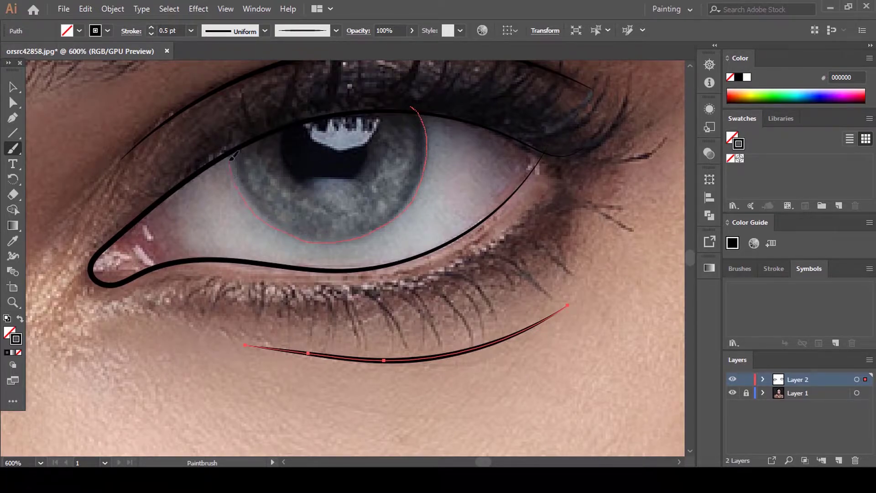
{"action": "left_click_drag", "start_coordinate": [231, 158], "coordinate": [228, 153]}
{"action": "key", "text": "ctrl+z"}
{"action": "left_click_drag", "start_coordinate": [230, 147], "coordinate": [228, 149]}
- Select the iris curve of the eye on the photo's right side and adjust its inner end at the upper lid
{"action": "key", "text": "ctrl+plus"}
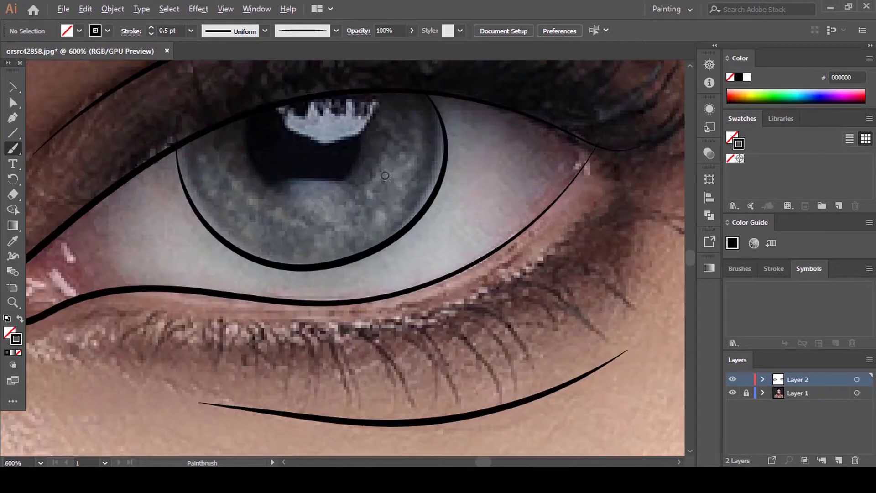
{"action": "key", "text": "a"}
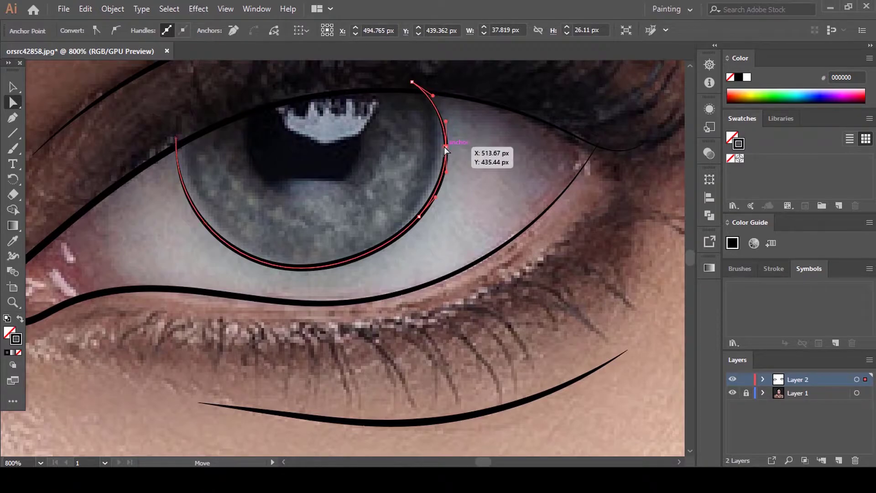
{"action": "left_click", "coordinate": [446, 149]}
{"action": "scroll", "coordinate": [206, 152], "scroll_direction": "down", "scroll_amount": 1}
{"action": "left_click_drag", "start_coordinate": [177, 108], "coordinate": [179, 102]}
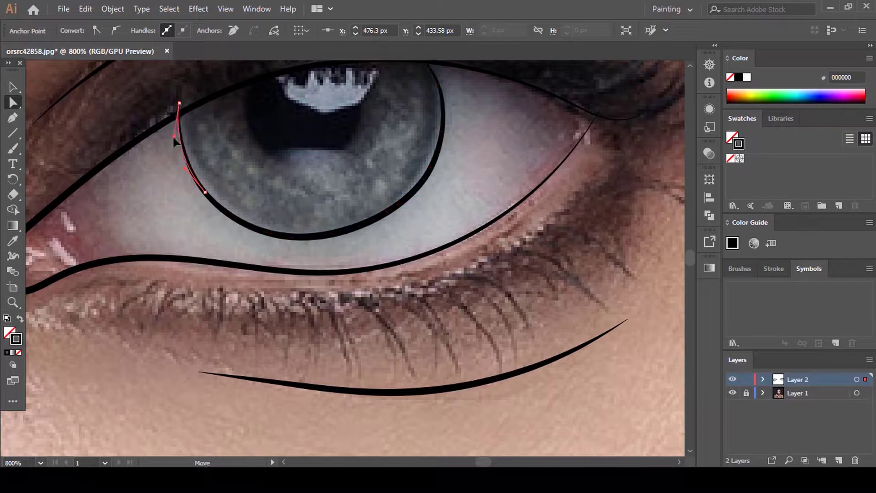
- Smooth the lower part of that iris curve by shifting its anchors, and move its outer end closer to the upper lid
{"action": "scroll", "coordinate": [412, 229], "scroll_direction": "up", "scroll_amount": 1}
{"action": "left_click_drag", "start_coordinate": [334, 230], "coordinate": [343, 231]}
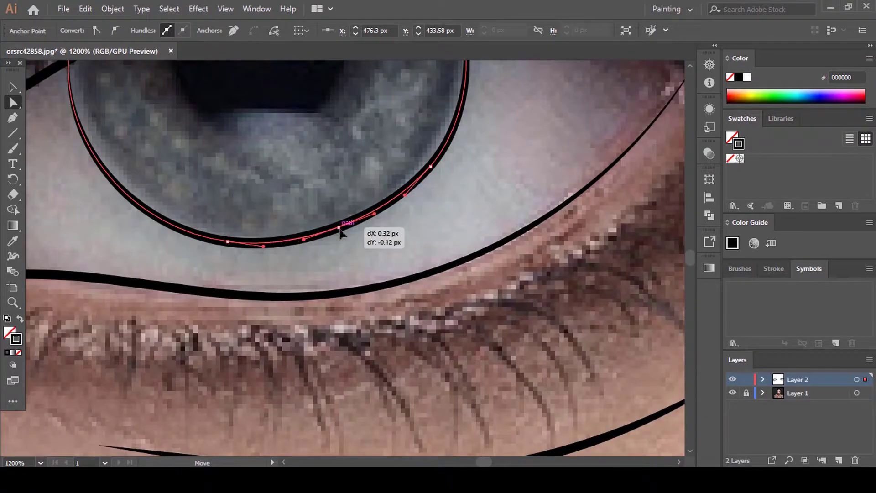
{"action": "scroll", "coordinate": [359, 239], "scroll_direction": "up", "scroll_amount": 3}
{"action": "left_click_drag", "start_coordinate": [432, 246], "coordinate": [433, 245]}
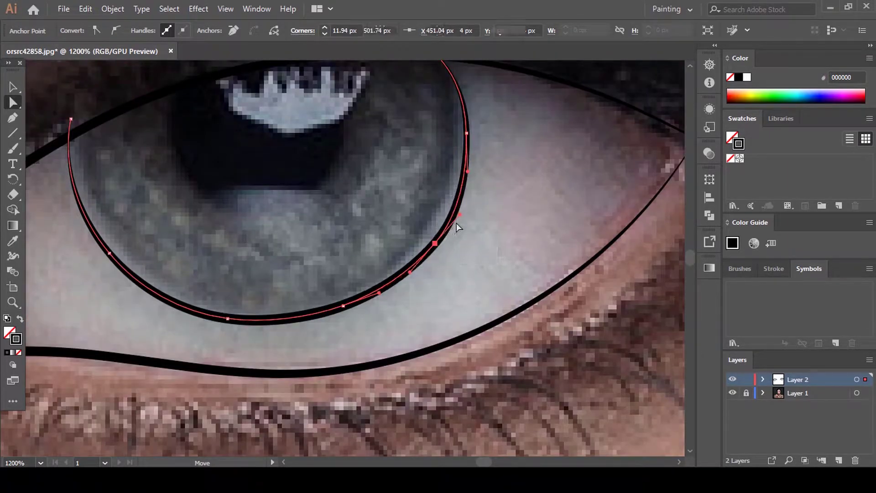
{"action": "scroll", "coordinate": [467, 204], "scroll_direction": "up", "scroll_amount": 2}
{"action": "left_click", "coordinate": [444, 106]}
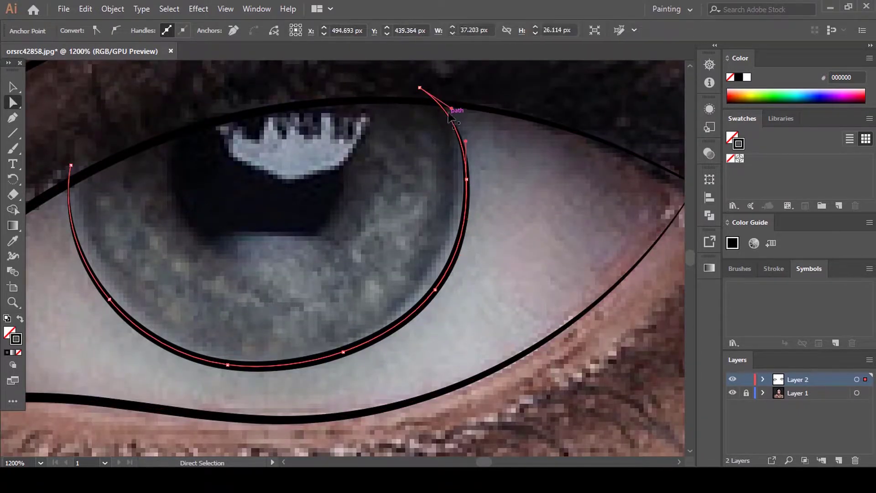
{"action": "left_click_drag", "start_coordinate": [419, 88], "coordinate": [458, 120]}
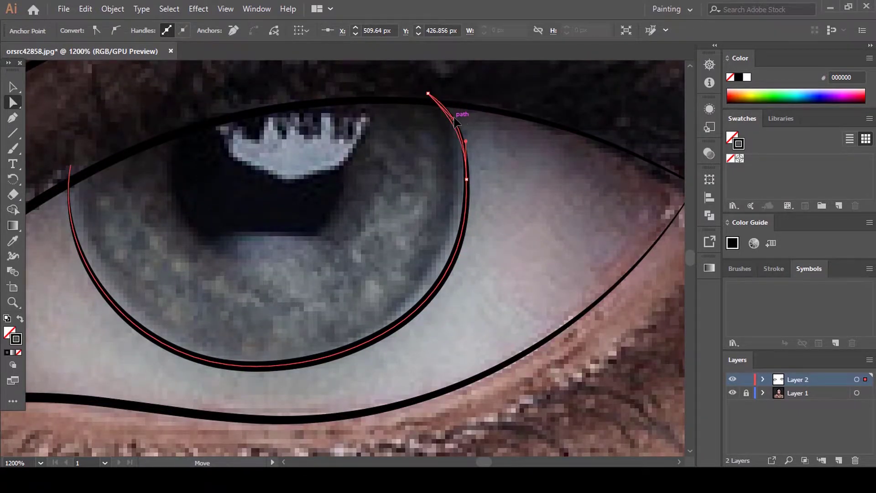
{"action": "left_click", "coordinate": [410, 170]}
- Trace the iris edge of the eye on the photo's left side with one 0.5 pt brush stroke between its upper-lid points
{"action": "scroll", "coordinate": [410, 171], "scroll_direction": "down", "scroll_amount": 7}
{"action": "scroll", "coordinate": [273, 220], "scroll_direction": "up", "scroll_amount": 4}
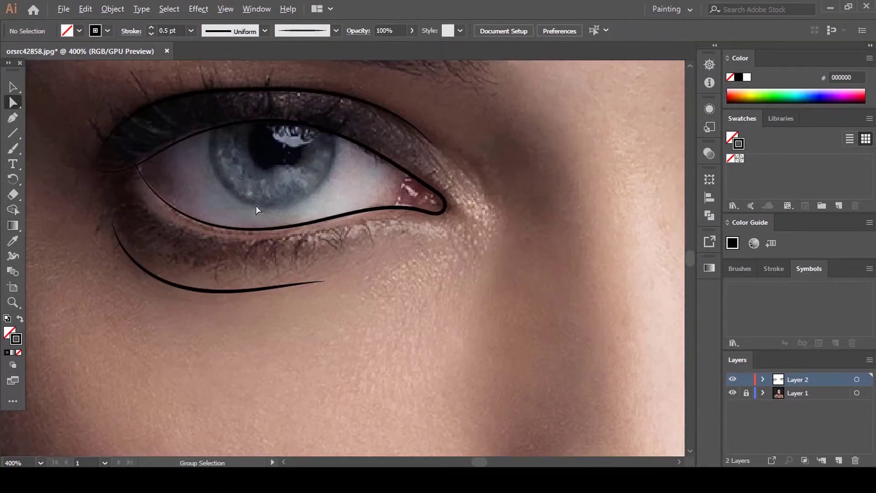
{"action": "scroll", "coordinate": [255, 206], "scroll_direction": "up", "scroll_amount": 2}
{"action": "key", "text": "b"}
{"action": "scroll", "coordinate": [270, 200], "scroll_direction": "up", "scroll_amount": 1}
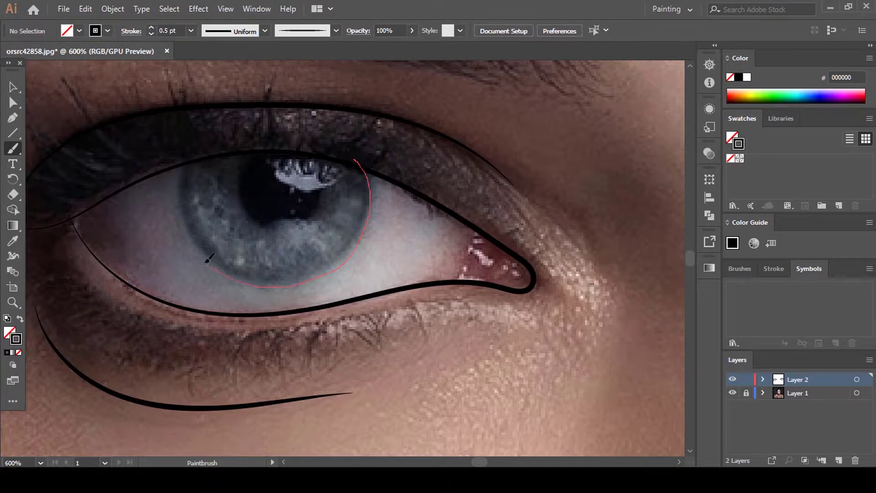
{"action": "left_click_drag", "start_coordinate": [188, 156], "coordinate": [194, 157]}
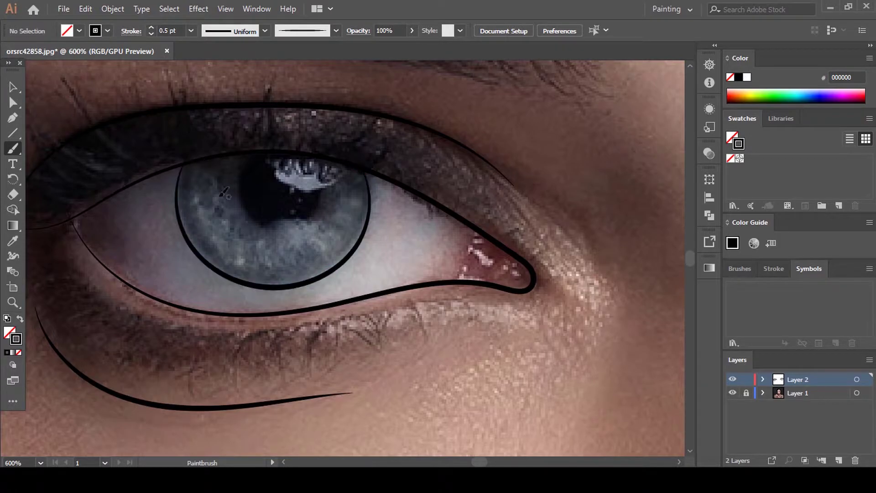
- Choose the Ellipse tool and preview the line art by hiding and restoring the photo layer
{"action": "scroll", "coordinate": [164, 235], "scroll_direction": "up", "scroll_amount": 2}
{"action": "scroll", "coordinate": [217, 211], "scroll_direction": "down", "scroll_amount": 5}
{"action": "scroll", "coordinate": [329, 219], "scroll_direction": "down", "scroll_amount": 1}
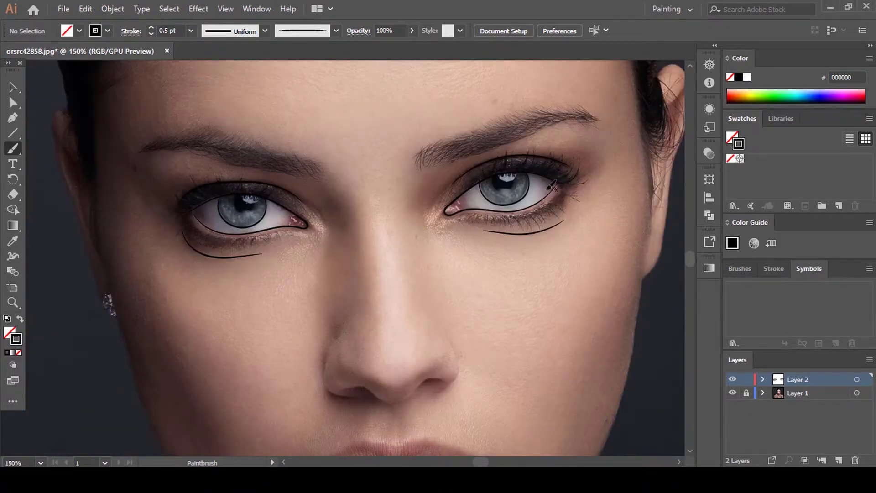
{"action": "scroll", "coordinate": [507, 190], "scroll_direction": "up", "scroll_amount": 3}
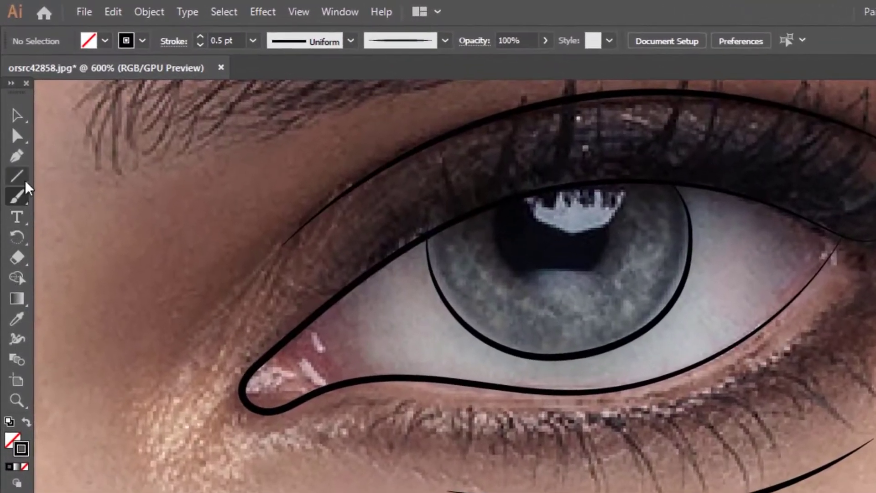
{"action": "right_click", "coordinate": [25, 181]}
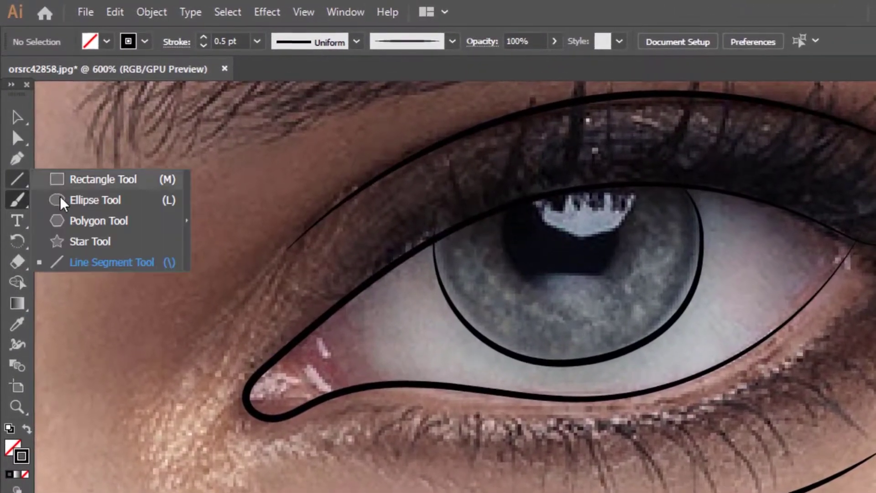
{"action": "left_click", "coordinate": [61, 198]}
{"action": "scroll", "coordinate": [414, 291], "scroll_direction": "down", "scroll_amount": 3}
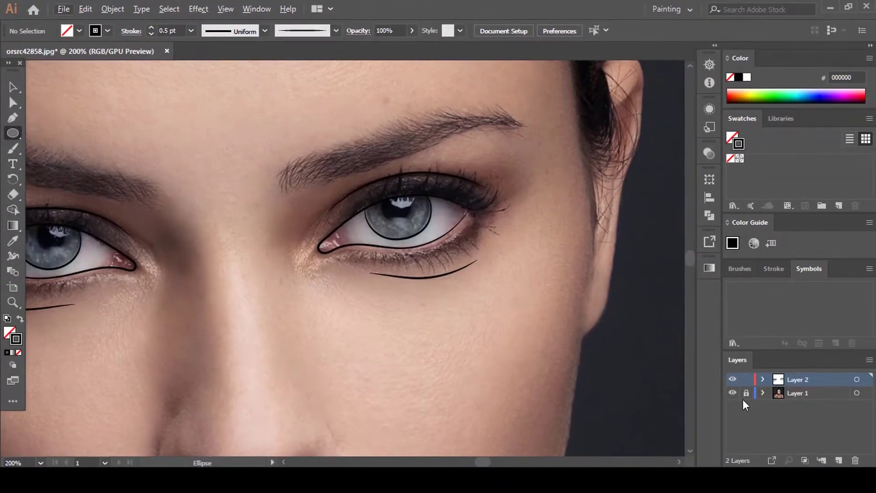
{"action": "left_click", "coordinate": [733, 393]}
{"action": "scroll", "coordinate": [502, 272], "scroll_direction": "down", "scroll_amount": 3}
{"action": "left_click", "coordinate": [733, 393]}
{"action": "scroll", "coordinate": [465, 251], "scroll_direction": "up", "scroll_amount": 5}
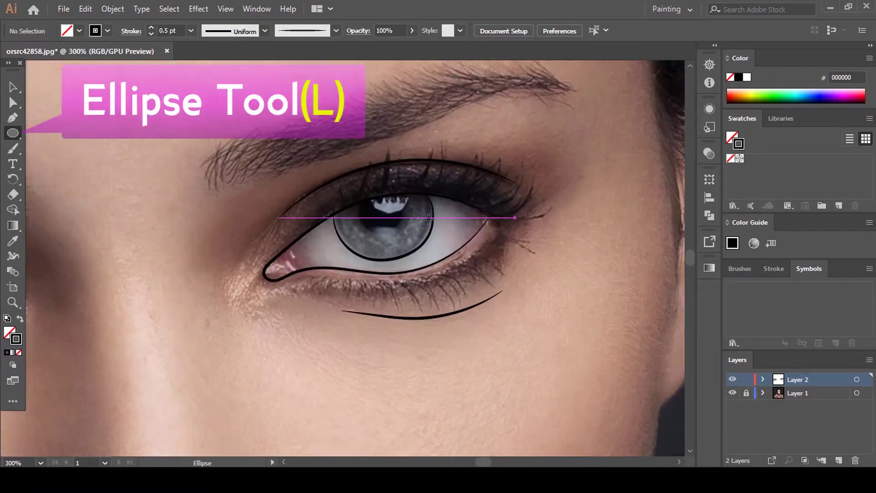
- Draw an ellipse over the pupil of the eye on the photo's right side and adjust its width and height to fit
{"action": "left_click_drag", "start_coordinate": [356, 206], "coordinate": [397, 244]}
{"action": "scroll", "coordinate": [397, 244], "scroll_direction": "up", "scroll_amount": 1}
{"action": "key", "text": "v"}
{"action": "scroll", "coordinate": [449, 239], "scroll_direction": "up", "scroll_amount": 2}
{"action": "left_click_drag", "start_coordinate": [367, 168], "coordinate": [379, 168]}
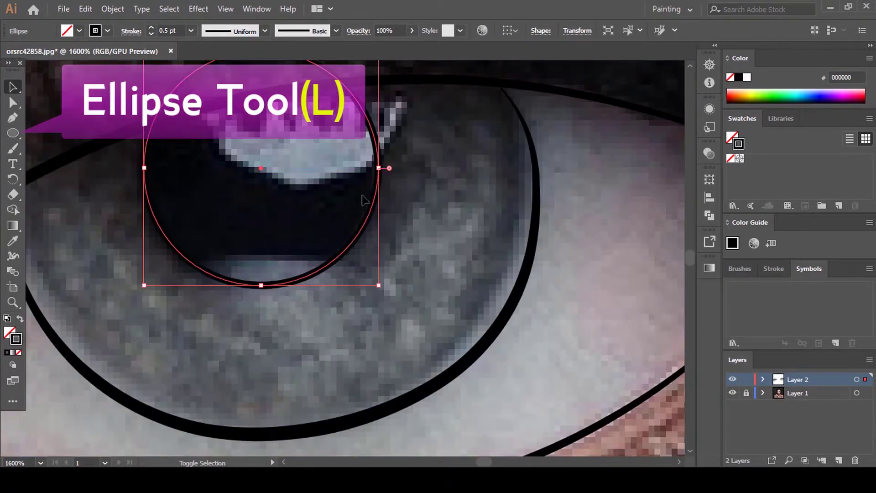
{"action": "left_click_drag", "start_coordinate": [262, 287], "coordinate": [262, 282]}
{"action": "scroll", "coordinate": [390, 262], "scroll_direction": "down", "scroll_amount": 5}
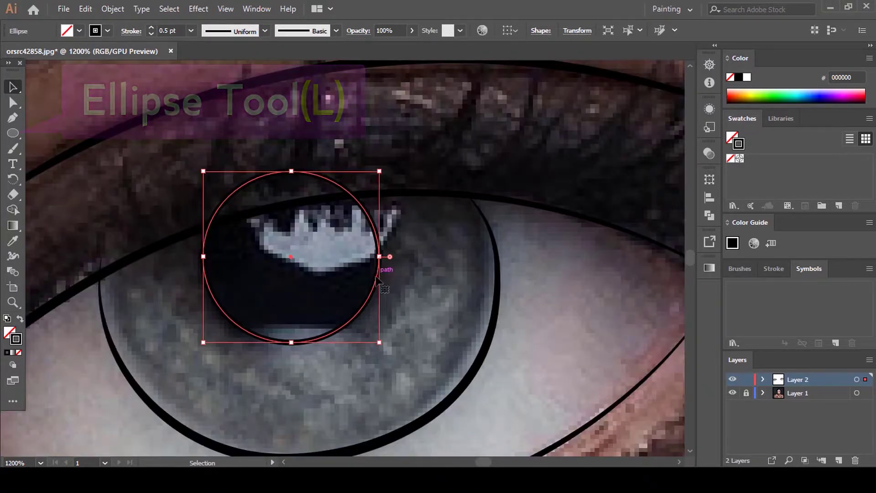
{"action": "scroll", "coordinate": [521, 270], "scroll_direction": "down", "scroll_amount": 3}
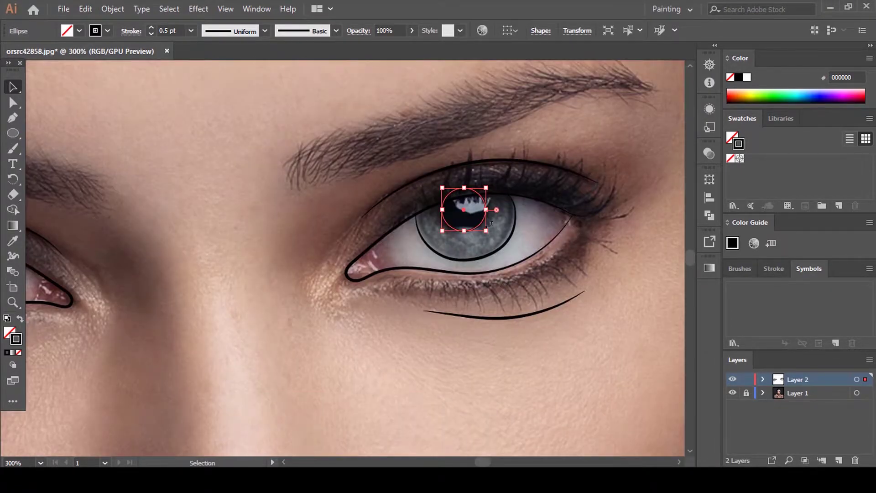
- Fill the pupil circle with black and place a copy of it over the other eye's pupil
{"action": "left_click", "coordinate": [9, 333]}
{"action": "left_click", "coordinate": [7, 352]}
{"action": "scroll", "coordinate": [450, 262], "scroll_direction": "down", "scroll_amount": 2}
{"action": "left_click_drag", "start_coordinate": [458, 237], "coordinate": [220, 264]}
{"action": "scroll", "coordinate": [199, 263], "scroll_direction": "up", "scroll_amount": 5}
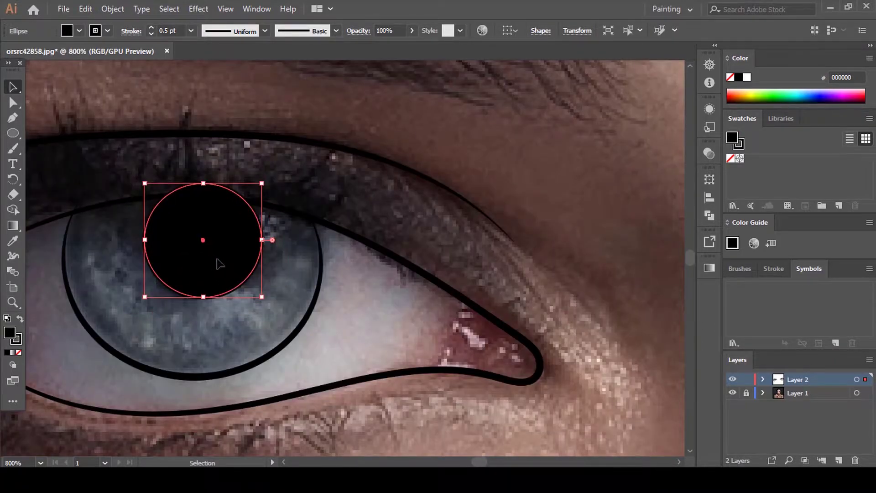
{"action": "left_click", "coordinate": [341, 277]}
{"action": "scroll", "coordinate": [342, 277], "scroll_direction": "down", "scroll_amount": 7}
- Draw the upper lid line and the outer upper lashes of the eye on the photo's right side with the Pencil tool
{"action": "scroll", "coordinate": [479, 280], "scroll_direction": "up", "scroll_amount": 6}
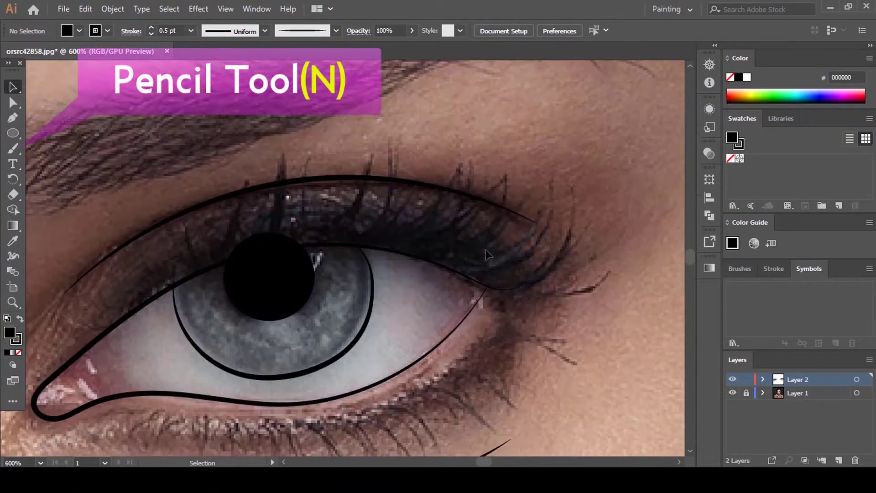
{"action": "scroll", "coordinate": [484, 278], "scroll_direction": "down", "scroll_amount": 4}
{"action": "key", "text": "n"}
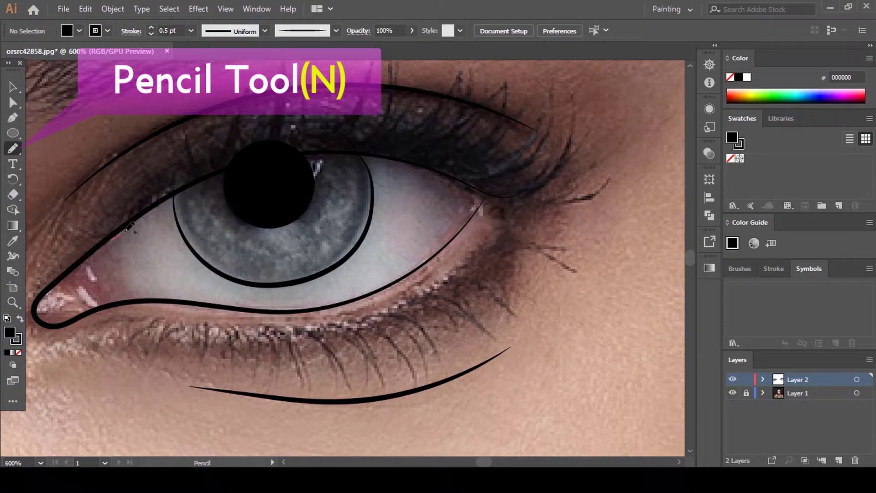
{"action": "mouse_move", "coordinate": [138, 216]}
{"action": "left_mouse_down"}
{"action": "mouse_move", "coordinate": [222, 171]}
{"action": "mouse_move", "coordinate": [287, 155]}
{"action": "mouse_move", "coordinate": [403, 161]}
{"action": "mouse_move", "coordinate": [449, 175]}
{"action": "left_mouse_up"}
{"action": "mouse_move", "coordinate": [492, 196]}
{"action": "left_mouse_down"}
{"action": "mouse_move", "coordinate": [578, 197]}
{"action": "mouse_move", "coordinate": [563, 198]}
{"action": "mouse_move", "coordinate": [551, 180]}
{"action": "mouse_move", "coordinate": [577, 120]}
{"action": "mouse_move", "coordinate": [543, 167]}
{"action": "mouse_move", "coordinate": [552, 141]}
{"action": "mouse_move", "coordinate": [520, 173]}
{"action": "mouse_move", "coordinate": [508, 160]}
{"action": "mouse_move", "coordinate": [518, 115]}
{"action": "mouse_move", "coordinate": [510, 106]}
{"action": "mouse_move", "coordinate": [477, 133]}
{"action": "mouse_move", "coordinate": [436, 112]}
{"action": "mouse_move", "coordinate": [396, 105]}
{"action": "left_mouse_up"}
- Remove the stray anchors that form a loop among the outer lashes
{"action": "scroll", "coordinate": [403, 119], "scroll_direction": "up", "scroll_amount": 2}
{"action": "key", "text": "a"}
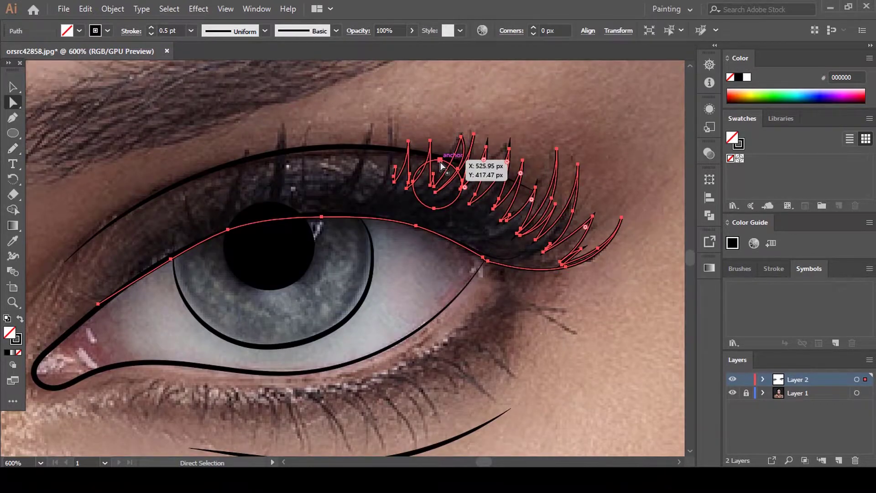
{"action": "left_click", "coordinate": [454, 156]}
{"action": "left_click", "coordinate": [233, 30]}
{"action": "left_click", "coordinate": [434, 209]}
{"action": "left_click", "coordinate": [234, 31]}
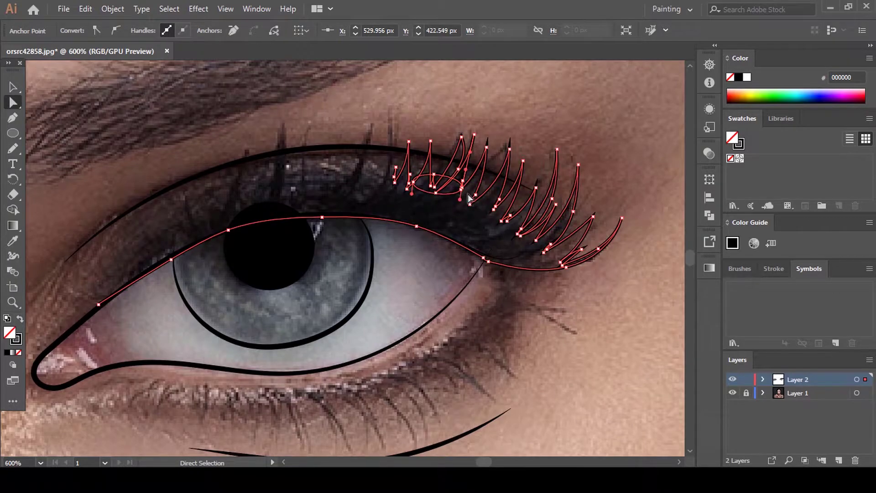
{"action": "left_click", "coordinate": [234, 30]}
- Continue the spiky lash outline with the Pencil tool toward the inner corner and close it on the lid line
{"action": "key", "text": "n"}
{"action": "scroll", "coordinate": [420, 241], "scroll_direction": "up", "scroll_amount": 4}
{"action": "mouse_move", "coordinate": [393, 191]}
{"action": "left_mouse_down"}
{"action": "mouse_move", "coordinate": [365, 265]}
{"action": "mouse_move", "coordinate": [338, 262]}
{"action": "mouse_move", "coordinate": [311, 197]}
{"action": "mouse_move", "coordinate": [268, 257]}
{"action": "mouse_move", "coordinate": [191, 287]}
{"action": "mouse_move", "coordinate": [172, 314]}
{"action": "mouse_move", "coordinate": [182, 302]}
{"action": "left_mouse_up"}
{"action": "left_click_drag", "start_coordinate": [133, 373], "coordinate": [99, 382]}
{"action": "scroll", "coordinate": [176, 336], "scroll_direction": "up", "scroll_amount": 3}
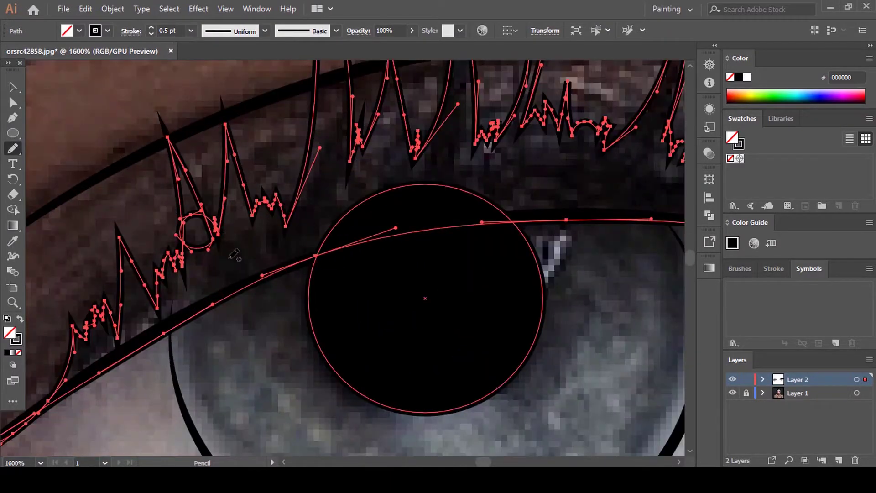
- Clean up the small loop among the inner lashes by moving its anchors and adjusting the lid line curve
{"action": "scroll", "coordinate": [162, 198], "scroll_direction": "up", "scroll_amount": 2}
{"action": "key", "text": "a"}
{"action": "left_click_drag", "start_coordinate": [214, 228], "coordinate": [203, 282]}
{"action": "left_click_drag", "start_coordinate": [262, 274], "coordinate": [264, 242]}
{"action": "scroll", "coordinate": [273, 187], "scroll_direction": "down", "scroll_amount": 9}
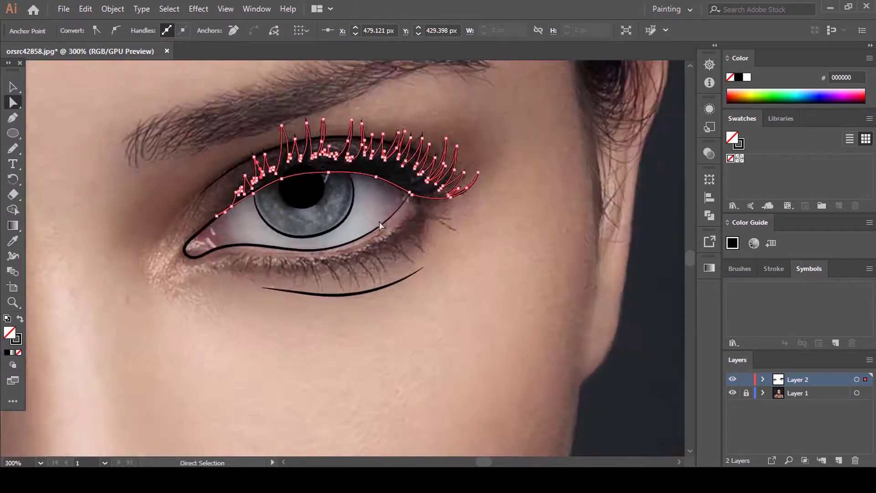
- Fill the lash shape with black and preview the line art by hiding and restoring the photo layer
{"action": "left_click", "coordinate": [7, 352]}
{"action": "left_click", "coordinate": [449, 331]}
{"action": "scroll", "coordinate": [450, 330], "scroll_direction": "down", "scroll_amount": 3}
{"action": "left_click", "coordinate": [733, 393]}
{"action": "left_click", "coordinate": [733, 393]}
- Draw the upper lid line and lashes of the eye on the photo's left side as one closed Pencil tool outline
{"action": "scroll", "coordinate": [334, 303], "scroll_direction": "up", "scroll_amount": 1}
{"action": "scroll", "coordinate": [335, 317], "scroll_direction": "up", "scroll_amount": 5}
{"action": "left_click", "coordinate": [360, 268]}
{"action": "left_click", "coordinate": [360, 237]}
{"action": "key", "text": "b"}
{"action": "key", "text": "n"}
{"action": "mouse_move", "coordinate": [379, 200]}
{"action": "left_mouse_down"}
{"action": "mouse_move", "coordinate": [326, 192]}
{"action": "mouse_move", "coordinate": [281, 197]}
{"action": "mouse_move", "coordinate": [240, 217]}
{"action": "mouse_move", "coordinate": [183, 209]}
{"action": "mouse_move", "coordinate": [184, 183]}
{"action": "mouse_move", "coordinate": [229, 154]}
{"action": "mouse_move", "coordinate": [280, 179]}
{"action": "mouse_move", "coordinate": [323, 154]}
{"action": "left_mouse_up"}
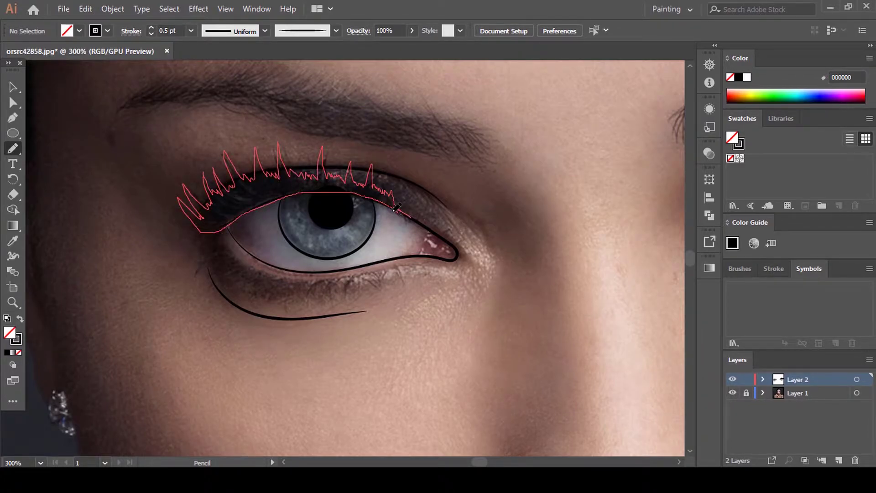
{"action": "left_click_drag", "start_coordinate": [396, 211], "coordinate": [410, 217]}
- Refine the outer corner of that lash outline by extending the lash tip, deleting an extra anchor and smoothing the lower curve
{"action": "scroll", "coordinate": [173, 240], "scroll_direction": "up", "scroll_amount": 4}
{"action": "key", "text": "a"}
{"action": "left_click_drag", "start_coordinate": [195, 76], "coordinate": [157, 94]}
{"action": "key", "text": "minus"}
{"action": "left_click", "coordinate": [245, 164]}
{"action": "key", "text": "a"}
{"action": "left_click_drag", "start_coordinate": [284, 215], "coordinate": [253, 215]}
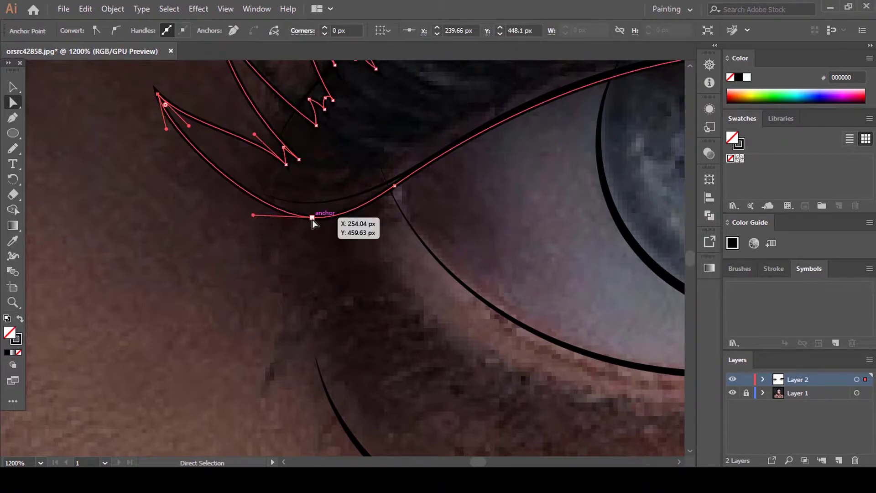
{"action": "left_click_drag", "start_coordinate": [313, 219], "coordinate": [286, 217]}
{"action": "scroll", "coordinate": [223, 215], "scroll_direction": "up", "scroll_amount": 3}
- Fill the lash shape on the photo's left side with black and check both eyes with the photo layer temporarily hidden
{"action": "key", "text": "comma"}
{"action": "left_click", "coordinate": [385, 316]}
{"action": "scroll", "coordinate": [385, 316], "scroll_direction": "down", "scroll_amount": 7}
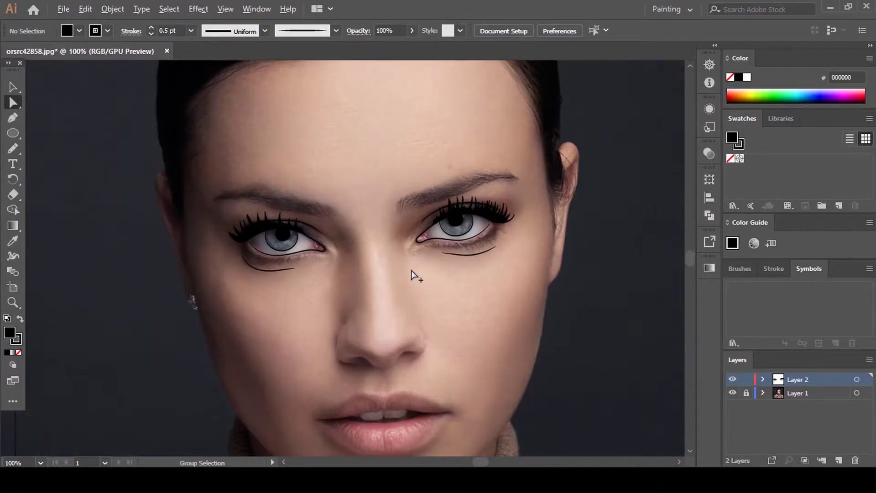
{"action": "scroll", "coordinate": [412, 274], "scroll_direction": "down", "scroll_amount": 1}
{"action": "left_click", "coordinate": [733, 393]}
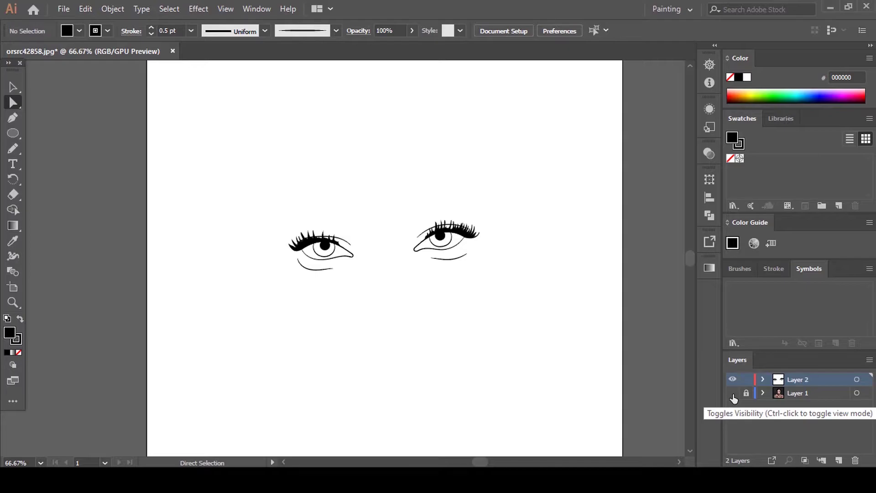
{"action": "left_click", "coordinate": [733, 394]}
- Set the Paintbrush to no fill and a 0.25 pt black stroke for the eyebrow on the photo's right side
{"action": "scroll", "coordinate": [420, 239], "scroll_direction": "up", "scroll_amount": 2}
{"action": "scroll", "coordinate": [545, 207], "scroll_direction": "up", "scroll_amount": 3}
{"action": "scroll", "coordinate": [545, 207], "scroll_direction": "up", "scroll_amount": 1}
{"action": "key", "text": "b"}
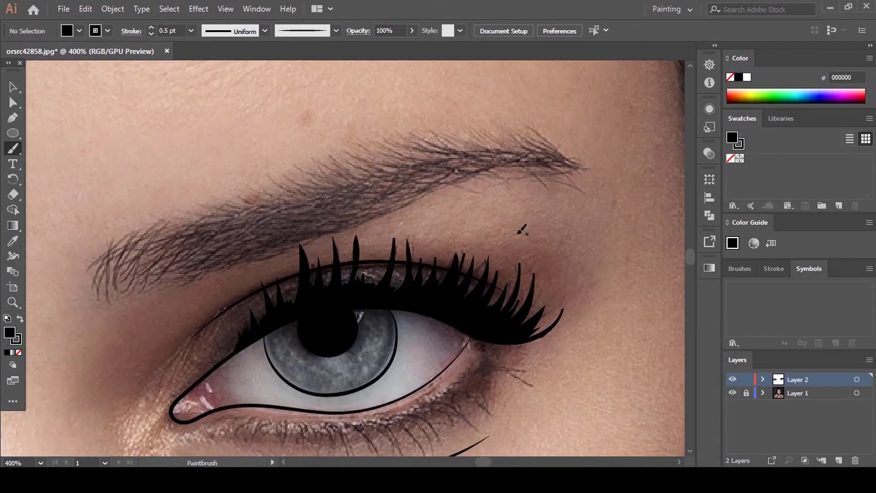
{"action": "key", "text": "d"}
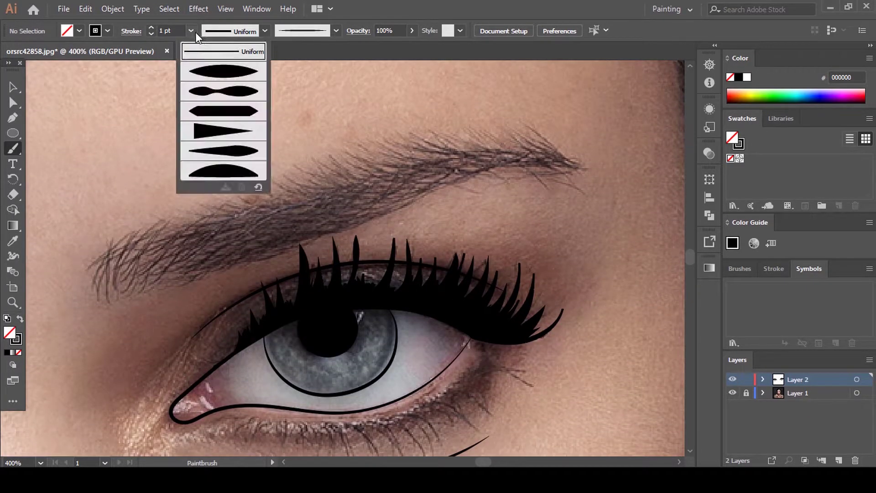
{"action": "left_click", "coordinate": [191, 28]}
{"action": "left_click", "coordinate": [212, 44]}
- Paint individual 0.25 pt hair strokes along the upper edge of the eyebrow, from the outer part toward the inner end
{"action": "scroll", "coordinate": [529, 167], "scroll_direction": "up", "scroll_amount": 1}
{"action": "left_click_drag", "start_coordinate": [541, 153], "coordinate": [413, 152]}
{"action": "left_click_drag", "start_coordinate": [385, 126], "coordinate": [464, 130]}
{"action": "left_click_drag", "start_coordinate": [334, 126], "coordinate": [401, 142]}
{"action": "left_click_drag", "start_coordinate": [276, 143], "coordinate": [372, 156]}
{"action": "left_click_drag", "start_coordinate": [242, 155], "coordinate": [320, 177]}
{"action": "left_click_drag", "start_coordinate": [222, 165], "coordinate": [275, 187]}
{"action": "left_click_drag", "start_coordinate": [194, 171], "coordinate": [245, 201]}
{"action": "left_click_drag", "start_coordinate": [156, 171], "coordinate": [213, 211]}
{"action": "scroll", "coordinate": [394, 162], "scroll_direction": "down", "scroll_amount": 2}
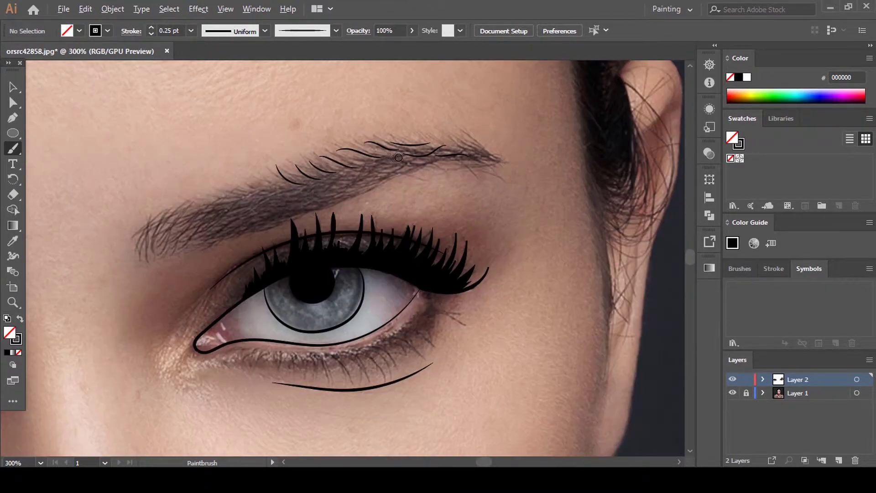
{"action": "scroll", "coordinate": [197, 223], "scroll_direction": "up", "scroll_amount": 2}
{"action": "left_click_drag", "start_coordinate": [298, 152], "coordinate": [346, 168]}
{"action": "left_click_drag", "start_coordinate": [317, 136], "coordinate": [350, 157]}
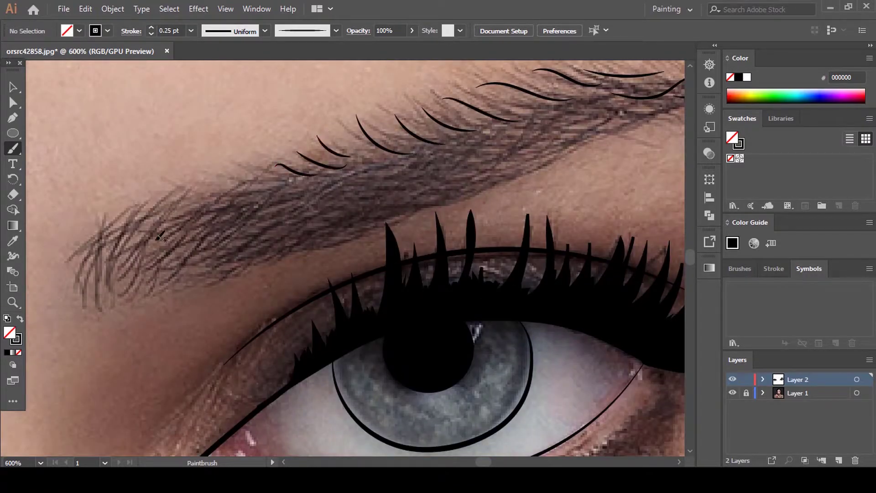
- Fill the inner half of the eyebrow with curved 0.25 pt hair strokes that follow the photo's hair direction
{"action": "left_click_drag", "start_coordinate": [111, 280], "coordinate": [162, 227]}
{"action": "left_click_drag", "start_coordinate": [148, 279], "coordinate": [207, 208]}
{"action": "left_click_drag", "start_coordinate": [189, 276], "coordinate": [269, 213]}
{"action": "left_click_drag", "start_coordinate": [240, 271], "coordinate": [312, 219]}
{"action": "left_click_drag", "start_coordinate": [296, 262], "coordinate": [389, 201]}
{"action": "left_click_drag", "start_coordinate": [284, 222], "coordinate": [384, 195]}
{"action": "left_click_drag", "start_coordinate": [279, 191], "coordinate": [401, 187]}
{"action": "left_click_drag", "start_coordinate": [347, 142], "coordinate": [474, 167]}
{"action": "left_click_drag", "start_coordinate": [277, 164], "coordinate": [359, 184]}
{"action": "left_click_drag", "start_coordinate": [260, 194], "coordinate": [328, 192]}
{"action": "left_click_drag", "start_coordinate": [207, 200], "coordinate": [281, 199]}
{"action": "left_click_drag", "start_coordinate": [164, 246], "coordinate": [230, 193]}
{"action": "left_click_drag", "start_coordinate": [188, 279], "coordinate": [237, 190]}
{"action": "left_click_drag", "start_coordinate": [212, 283], "coordinate": [313, 202]}
{"action": "left_click_drag", "start_coordinate": [335, 184], "coordinate": [527, 180]}
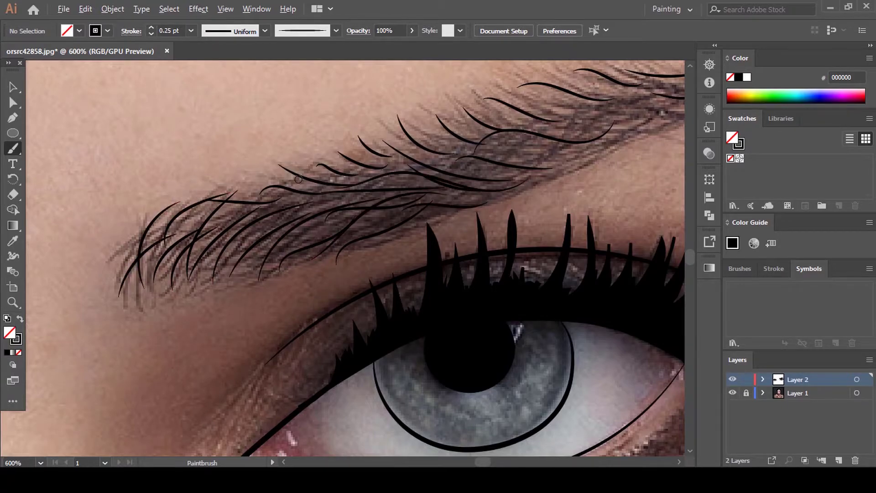
- Paint curved 0.25 pt hair strokes through the middle of the eyebrow on the photo's right side
{"action": "left_click_drag", "start_coordinate": [352, 152], "coordinate": [485, 187]}
{"action": "left_click_drag", "start_coordinate": [388, 132], "coordinate": [494, 167]}
{"action": "left_click_drag", "start_coordinate": [410, 125], "coordinate": [529, 156]}
{"action": "scroll", "coordinate": [535, 123], "scroll_direction": "up", "scroll_amount": 2}
{"action": "left_click_drag", "start_coordinate": [535, 123], "coordinate": [267, 206]}
{"action": "left_click_drag", "start_coordinate": [503, 126], "coordinate": [585, 185]}
- Fill the tapering outer tail of that eyebrow with short overlapping 0.25 pt hair strokes
{"action": "scroll", "coordinate": [201, 206], "scroll_direction": "down", "scroll_amount": 1}
{"action": "left_click_drag", "start_coordinate": [425, 160], "coordinate": [500, 206]}
{"action": "left_click_drag", "start_coordinate": [409, 174], "coordinate": [480, 213]}
{"action": "left_click_drag", "start_coordinate": [432, 174], "coordinate": [491, 214]}
{"action": "left_click_drag", "start_coordinate": [476, 183], "coordinate": [527, 210]}
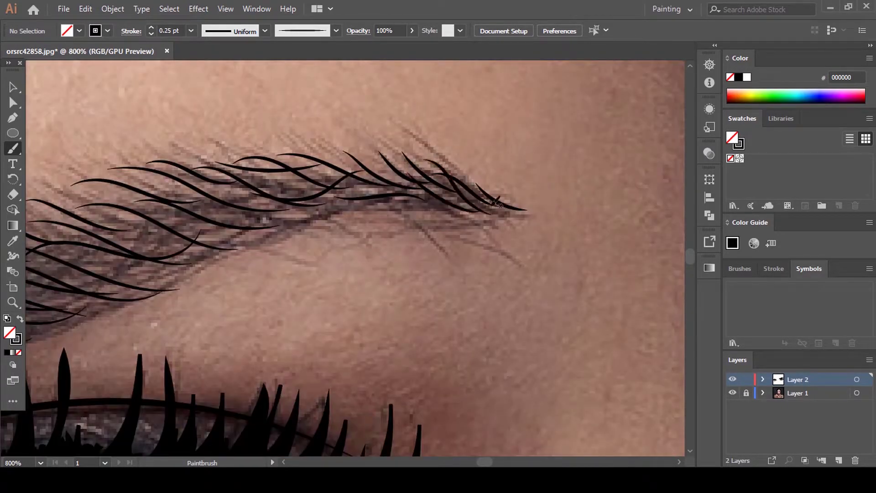
{"action": "left_click_drag", "start_coordinate": [264, 169], "coordinate": [180, 161]}
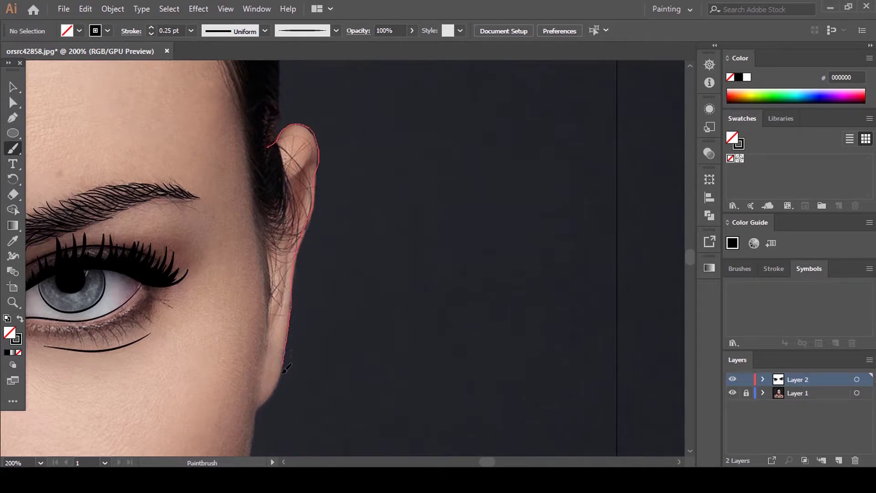
- Trace the outer edge of the ear on the photo's right side with a 0.25 pt stroke and start adjusting its anchors
{"action": "left_click_drag", "start_coordinate": [257, 408], "coordinate": [250, 410]}
{"action": "scroll", "coordinate": [312, 265], "scroll_direction": "up", "scroll_amount": 3}
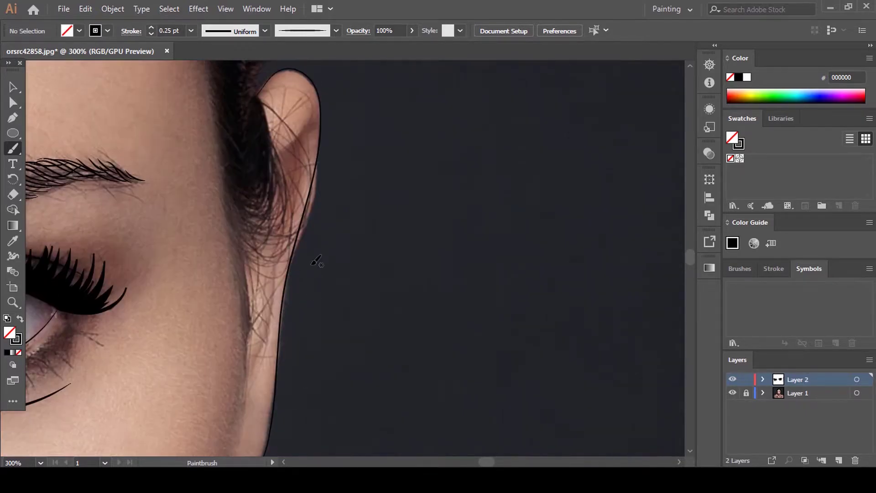
{"action": "key", "text": "a"}
{"action": "left_click", "coordinate": [306, 223]}
{"action": "left_click_drag", "start_coordinate": [322, 190], "coordinate": [323, 222]}
{"action": "key", "text": "ctrl+="}
{"action": "left_click_drag", "start_coordinate": [318, 117], "coordinate": [306, 134]}
- Reshape the anchors and handles around the top of the ear outline so the curve follows the photo
{"action": "scroll", "coordinate": [312, 146], "scroll_direction": "up", "scroll_amount": 2}
{"action": "left_click_drag", "start_coordinate": [237, 99], "coordinate": [239, 106]}
{"action": "left_click_drag", "start_coordinate": [293, 114], "coordinate": [290, 103]}
{"action": "scroll", "coordinate": [314, 135], "scroll_direction": "up", "scroll_amount": 1}
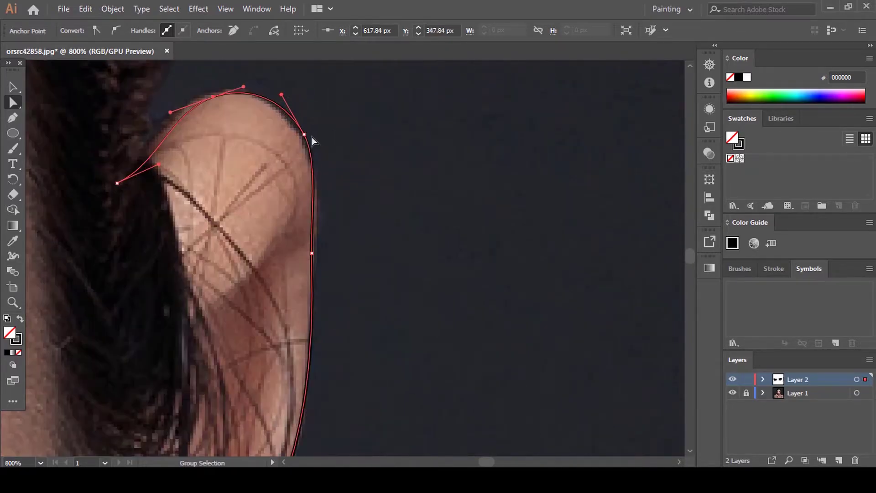
{"action": "left_click_drag", "start_coordinate": [305, 135], "coordinate": [300, 139]}
{"action": "scroll", "coordinate": [233, 125], "scroll_direction": "down", "scroll_amount": 2}
{"action": "scroll", "coordinate": [208, 126], "scroll_direction": "up", "scroll_amount": 2}
{"action": "left_click", "coordinate": [184, 164]}
{"action": "left_click_drag", "start_coordinate": [199, 167], "coordinate": [221, 136]}
{"action": "left_click_drag", "start_coordinate": [255, 97], "coordinate": [339, 113]}
- Adjust the curve handles along the middle of the ear outline to match the ear's inward bend
{"action": "scroll", "coordinate": [302, 124], "scroll_direction": "down", "scroll_amount": 3}
{"action": "scroll", "coordinate": [315, 161], "scroll_direction": "up", "scroll_amount": 3}
{"action": "left_click", "coordinate": [327, 192]}
{"action": "scroll", "coordinate": [344, 132], "scroll_direction": "down", "scroll_amount": 3}
{"action": "scroll", "coordinate": [341, 221], "scroll_direction": "up", "scroll_amount": 3}
{"action": "scroll", "coordinate": [315, 256], "scroll_direction": "down", "scroll_amount": 2}
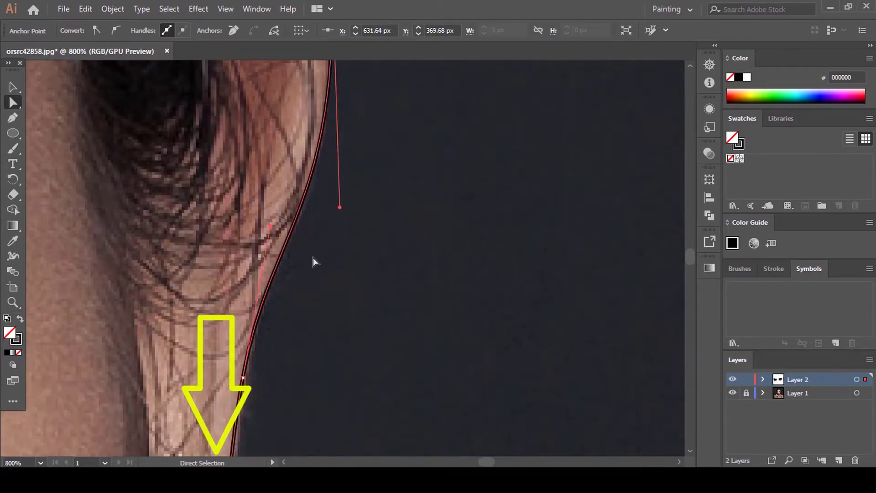
{"action": "left_click_drag", "start_coordinate": [269, 225], "coordinate": [273, 223]}
- Move the lower anchors of the ear outline to fit the earlobe and the point where it meets the jaw
{"action": "scroll", "coordinate": [344, 171], "scroll_direction": "down", "scroll_amount": 4}
{"action": "scroll", "coordinate": [319, 267], "scroll_direction": "up", "scroll_amount": 2}
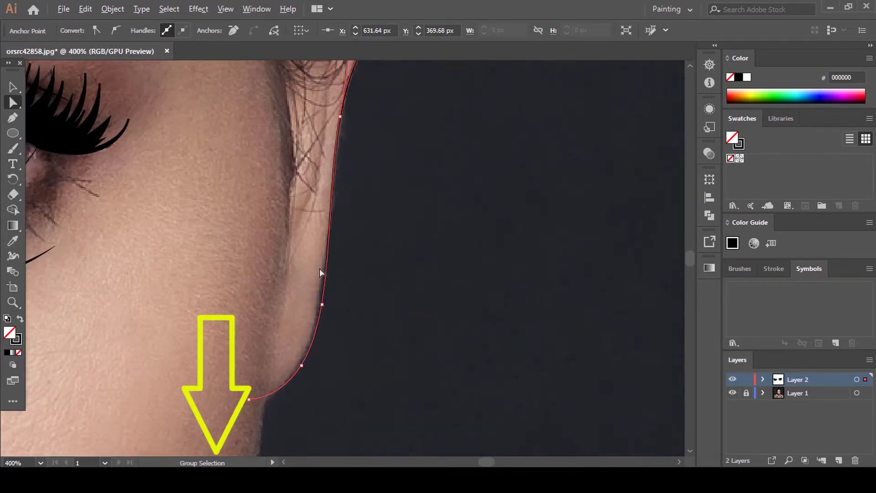
{"action": "left_click_drag", "start_coordinate": [322, 305], "coordinate": [315, 305]}
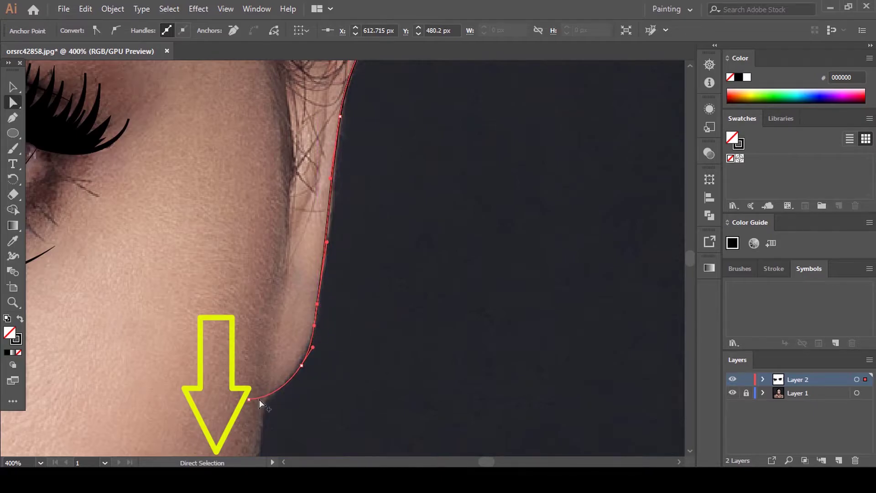
{"action": "scroll", "coordinate": [255, 397], "scroll_direction": "up", "scroll_amount": 3}
{"action": "left_click_drag", "start_coordinate": [236, 404], "coordinate": [252, 407]}
{"action": "left_click_drag", "start_coordinate": [395, 303], "coordinate": [390, 296]}
{"action": "left_click", "coordinate": [408, 285]}
- Trace the outer edge of the ear on the photo's left side down to the earring with a 0.25 pt brush stroke
{"action": "scroll", "coordinate": [442, 286], "scroll_direction": "down", "scroll_amount": 5}
{"action": "scroll", "coordinate": [393, 283], "scroll_direction": "down", "scroll_amount": 4}
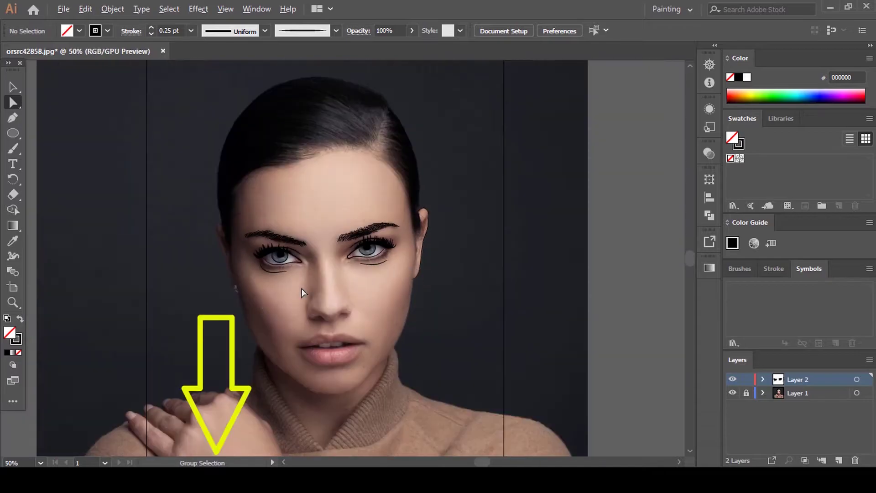
{"action": "scroll", "coordinate": [227, 283], "scroll_direction": "up", "scroll_amount": 2}
{"action": "scroll", "coordinate": [226, 281], "scroll_direction": "up", "scroll_amount": 2}
{"action": "scroll", "coordinate": [261, 284], "scroll_direction": "down", "scroll_amount": 1}
{"action": "key", "text": "b"}
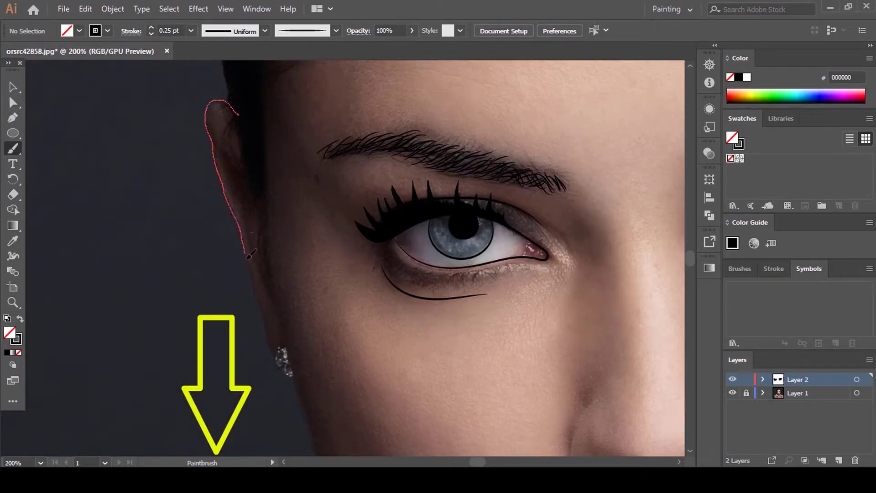
{"action": "left_click_drag", "start_coordinate": [267, 326], "coordinate": [281, 362]}
{"action": "scroll", "coordinate": [274, 349], "scroll_direction": "up", "scroll_amount": 2}
- Edit the anchors along the upper and middle part of the left-side ear outline to follow the photo
{"action": "key", "text": "a"}
{"action": "scroll", "coordinate": [259, 299], "scroll_direction": "up", "scroll_amount": 5}
{"action": "left_click_drag", "start_coordinate": [196, 322], "coordinate": [187, 311]}
{"action": "scroll", "coordinate": [188, 311], "scroll_direction": "down", "scroll_amount": 2}
{"action": "key", "text": "p"}
{"action": "left_click", "coordinate": [223, 340]}
{"action": "key", "text": "a"}
{"action": "left_click_drag", "start_coordinate": [173, 177], "coordinate": [173, 201]}
{"action": "scroll", "coordinate": [182, 214], "scroll_direction": "down", "scroll_amount": 2}
{"action": "left_click_drag", "start_coordinate": [223, 263], "coordinate": [223, 258]}
- Fit the lower end of the left-side ear outline to the earlobe beside the earring
{"action": "scroll", "coordinate": [228, 261], "scroll_direction": "down", "scroll_amount": 3}
{"action": "left_click_drag", "start_coordinate": [262, 327], "coordinate": [258, 323]}
{"action": "scroll", "coordinate": [285, 320], "scroll_direction": "down", "scroll_amount": 3}
{"action": "scroll", "coordinate": [292, 312], "scroll_direction": "up", "scroll_amount": 3}
{"action": "left_click_drag", "start_coordinate": [253, 278], "coordinate": [251, 281]}
{"action": "scroll", "coordinate": [281, 281], "scroll_direction": "down", "scroll_amount": 4}
- Refine the anchors and handles at the top of the left-side ear outline
{"action": "scroll", "coordinate": [283, 280], "scroll_direction": "up", "scroll_amount": 9}
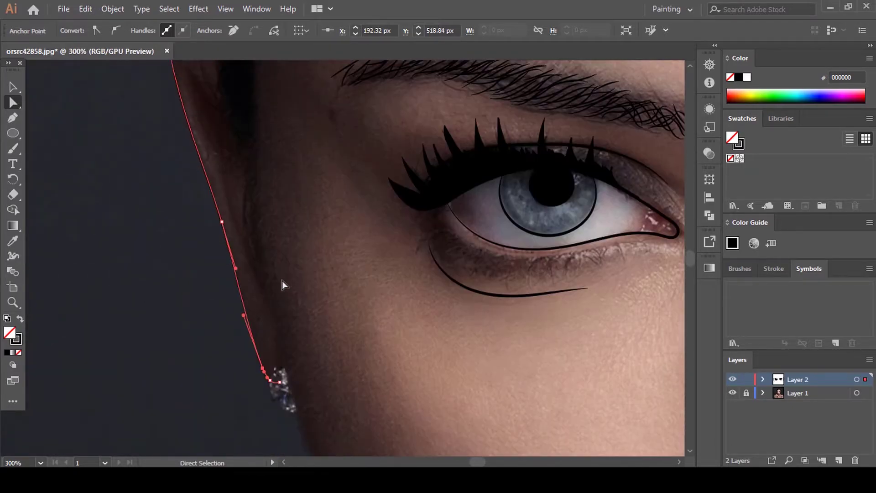
{"action": "left_click", "coordinate": [204, 255]}
{"action": "scroll", "coordinate": [165, 181], "scroll_direction": "up", "scroll_amount": 3}
{"action": "left_click", "coordinate": [176, 200]}
{"action": "left_click_drag", "start_coordinate": [160, 244], "coordinate": [163, 251]}
{"action": "left_click_drag", "start_coordinate": [197, 190], "coordinate": [201, 196]}
{"action": "left_click", "coordinate": [221, 213]}
{"action": "scroll", "coordinate": [280, 199], "scroll_direction": "down", "scroll_amount": 4}
- Paint the inner ear contour lines with 0.25 pt strokes and check the drawing with the photo layer temporarily hidden
{"action": "scroll", "coordinate": [287, 234], "scroll_direction": "up", "scroll_amount": 1}
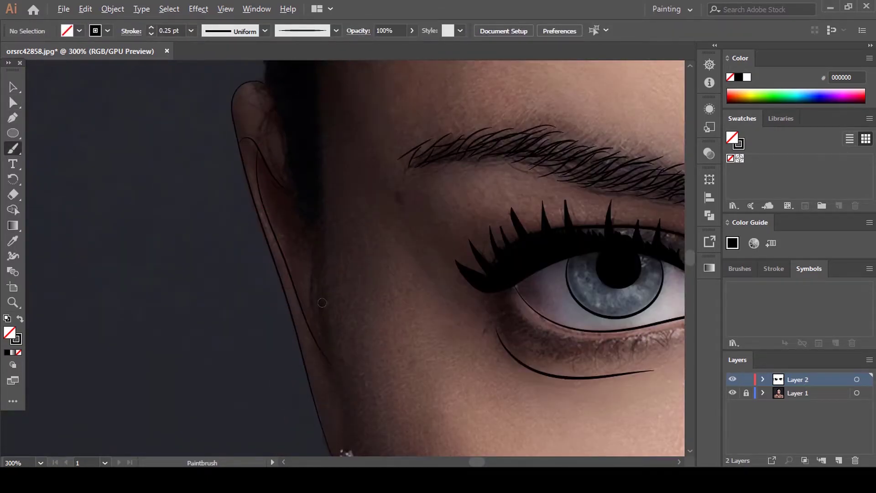
{"action": "scroll", "coordinate": [323, 310], "scroll_direction": "down", "scroll_amount": 3}
{"action": "scroll", "coordinate": [413, 131], "scroll_direction": "up", "scroll_amount": 3}
{"action": "mouse_move", "coordinate": [428, 133]}
{"action": "left_mouse_down"}
{"action": "mouse_move", "coordinate": [445, 112]}
{"action": "mouse_move", "coordinate": [422, 218]}
{"action": "left_mouse_up"}
{"action": "left_click_drag", "start_coordinate": [406, 326], "coordinate": [391, 351]}
{"action": "scroll", "coordinate": [507, 201], "scroll_direction": "down", "scroll_amount": 4}
{"action": "scroll", "coordinate": [519, 196], "scroll_direction": "down", "scroll_amount": 2}
{"action": "left_click", "coordinate": [733, 393]}
{"action": "left_click", "coordinate": [733, 393]}
- Trace the scalloped outline of the earring on the photo's left side with a 0.25 pt brush stroke
{"action": "scroll", "coordinate": [319, 237], "scroll_direction": "up", "scroll_amount": 1}
{"action": "scroll", "coordinate": [353, 220], "scroll_direction": "down", "scroll_amount": 3}
{"action": "scroll", "coordinate": [232, 170], "scroll_direction": "up", "scroll_amount": 8}
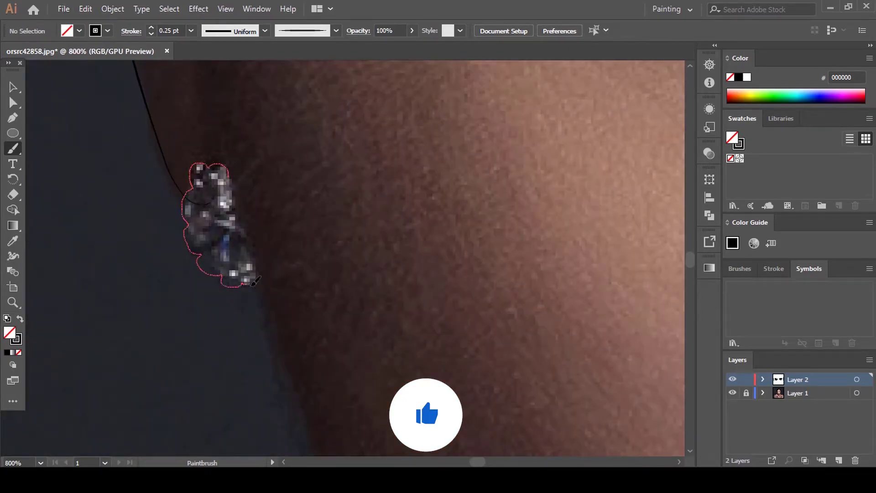
{"action": "left_click_drag", "start_coordinate": [250, 279], "coordinate": [251, 281]}
- Paint the outer curves of both nose wings with 0.25 pt strokes, redoing the one on the photo's right side
{"action": "scroll", "coordinate": [251, 280], "scroll_direction": "down", "scroll_amount": 6}
{"action": "scroll", "coordinate": [222, 196], "scroll_direction": "up", "scroll_amount": 3}
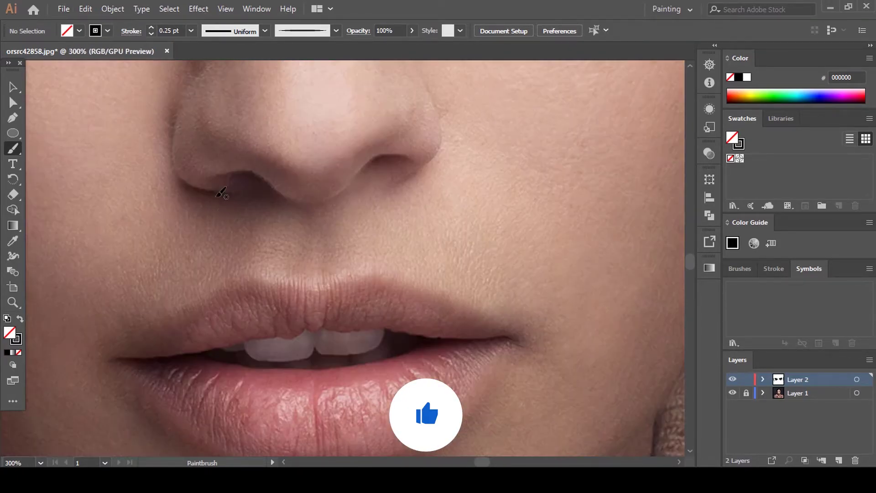
{"action": "left_click_drag", "start_coordinate": [177, 137], "coordinate": [179, 122]}
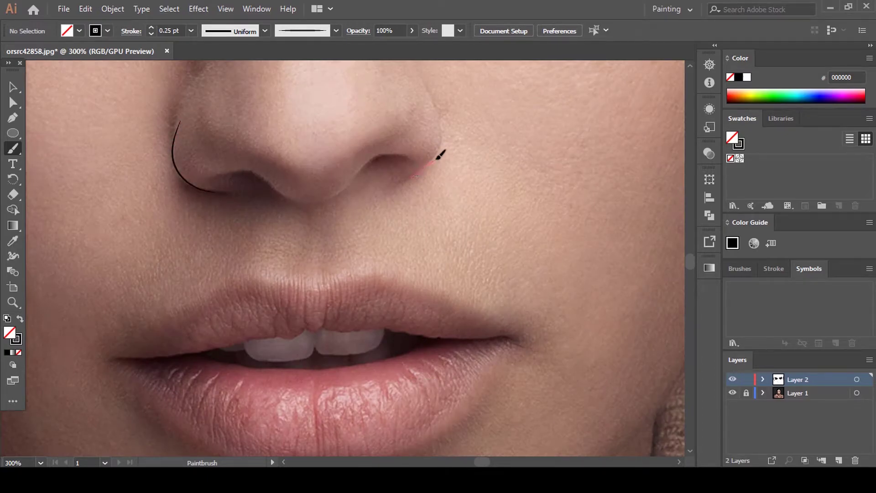
{"action": "key", "text": "ctrl+z"}
{"action": "scroll", "coordinate": [446, 147], "scroll_direction": "up", "scroll_amount": 4}
{"action": "left_click_drag", "start_coordinate": [436, 119], "coordinate": [451, 149]}
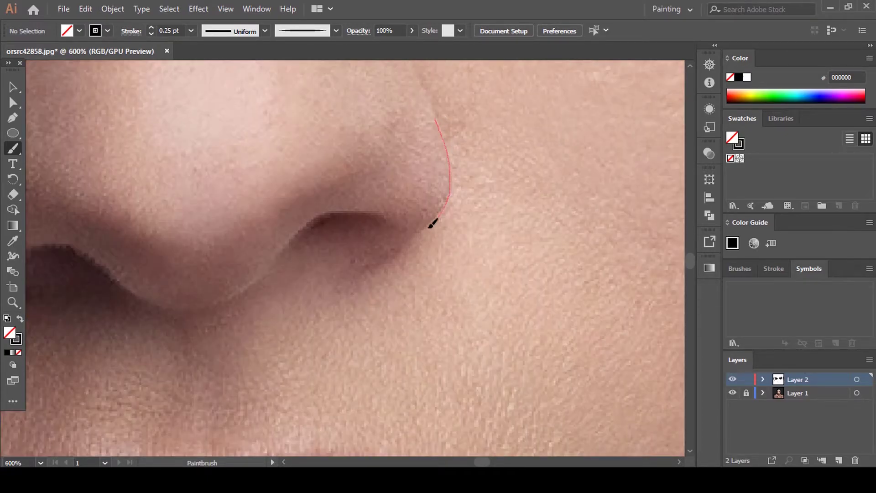
{"action": "scroll", "coordinate": [484, 208], "scroll_direction": "down", "scroll_amount": 2}
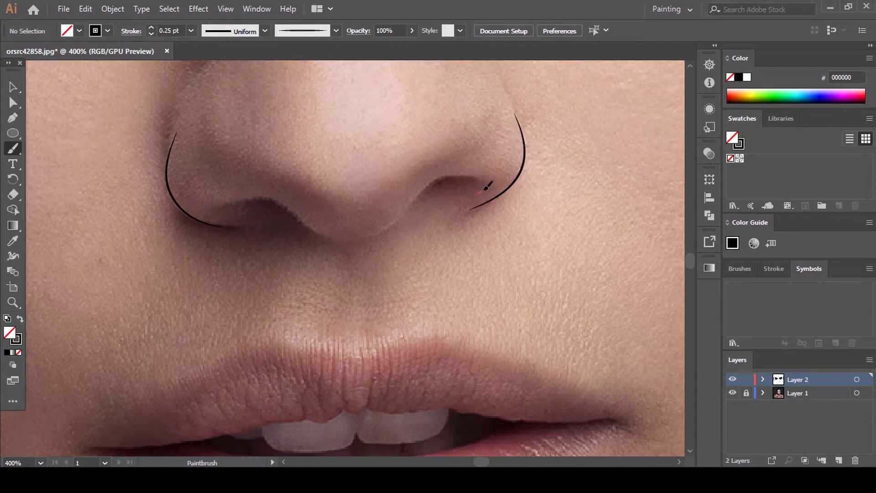
- Paint the nostril curve on the photo's right side down to the nose tip and adjust its anchors
{"action": "left_click_drag", "start_coordinate": [404, 216], "coordinate": [360, 239]}
{"action": "scroll", "coordinate": [386, 238], "scroll_direction": "up", "scroll_amount": 3}
{"action": "key", "text": "a"}
{"action": "left_click", "coordinate": [408, 221]}
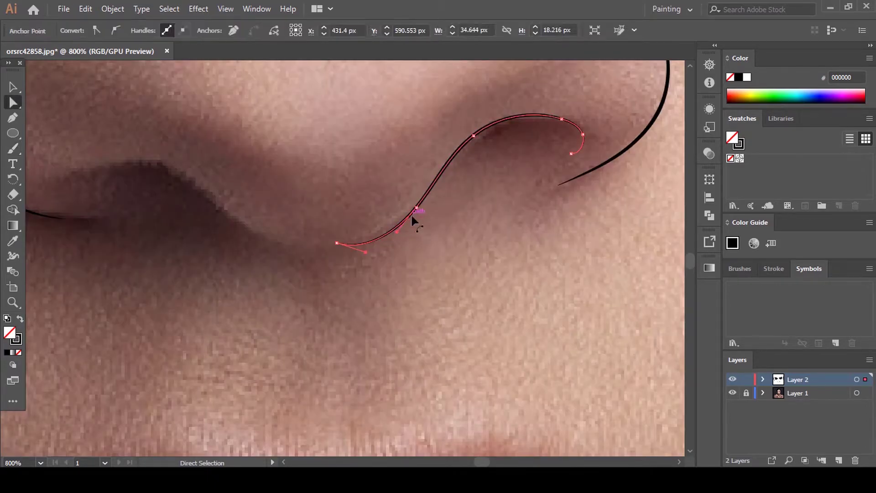
{"action": "left_click", "coordinate": [406, 237]}
{"action": "scroll", "coordinate": [406, 233], "scroll_direction": "down", "scroll_amount": 3}
{"action": "scroll", "coordinate": [401, 201], "scroll_direction": "up", "scroll_amount": 3}
{"action": "scroll", "coordinate": [402, 201], "scroll_direction": "up", "scroll_amount": 1}
- Paint the nostril curve on the photo's left side with a 0.25 pt stroke and reshape its upper bend
{"action": "key", "text": "b"}
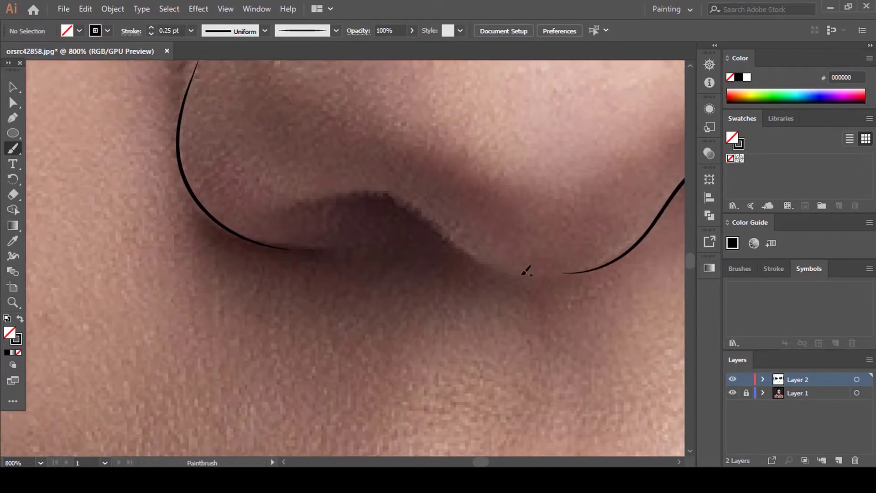
{"action": "left_click_drag", "start_coordinate": [296, 219], "coordinate": [309, 230]}
{"action": "scroll", "coordinate": [360, 235], "scroll_direction": "down", "scroll_amount": 3}
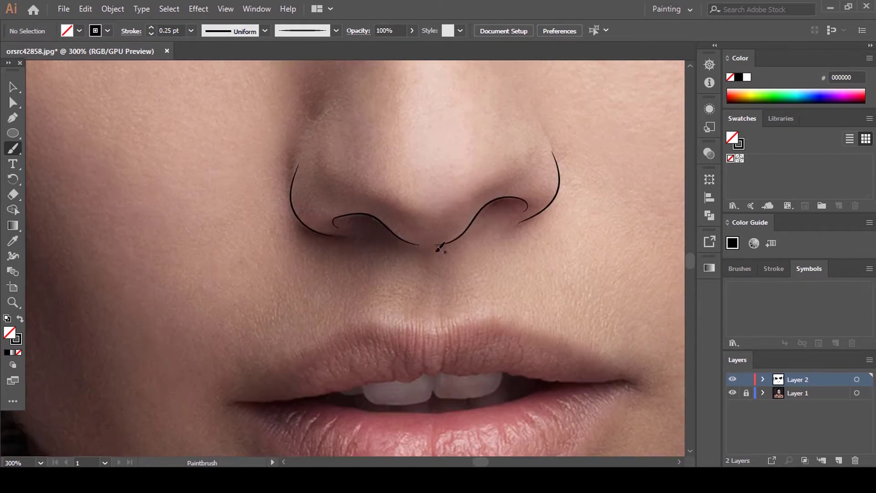
{"action": "scroll", "coordinate": [348, 218], "scroll_direction": "up", "scroll_amount": 5}
{"action": "key", "text": "a"}
{"action": "left_click_drag", "start_coordinate": [298, 181], "coordinate": [302, 178]}
{"action": "scroll", "coordinate": [335, 208], "scroll_direction": "down", "scroll_amount": 3}
{"action": "scroll", "coordinate": [539, 261], "scroll_direction": "up", "scroll_amount": 1}
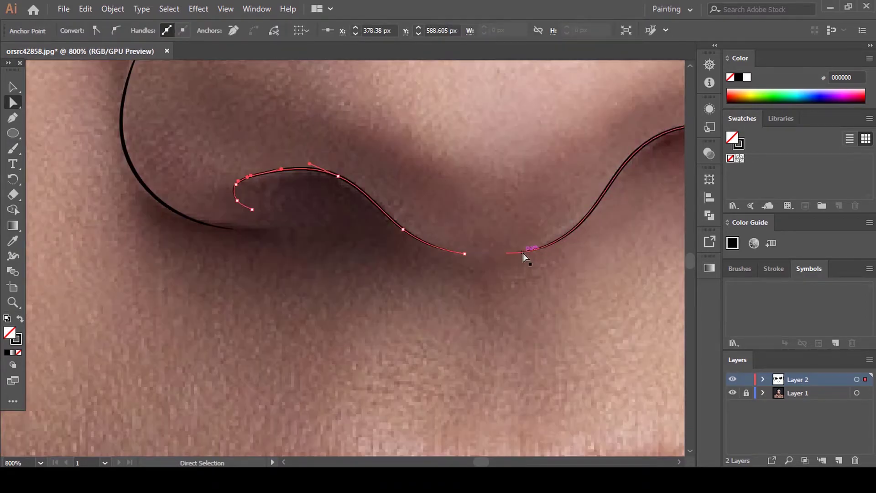
- Adjust the nostril curves' ends under the nose tip and check the line art with the photo layer temporarily hidden
{"action": "left_click", "coordinate": [538, 252]}
{"action": "left_click", "coordinate": [462, 253]}
{"action": "left_click", "coordinate": [583, 220]}
{"action": "scroll", "coordinate": [510, 211], "scroll_direction": "down", "scroll_amount": 4}
{"action": "left_click", "coordinate": [510, 211]}
{"action": "scroll", "coordinate": [468, 240], "scroll_direction": "down", "scroll_amount": 4}
{"action": "left_click", "coordinate": [733, 393]}
{"action": "left_click", "coordinate": [733, 393]}
- Draw a closed Pencil shape for the nostril shadow under the curve on the photo's right side and fill it with black
{"action": "scroll", "coordinate": [438, 232], "scroll_direction": "up", "scroll_amount": 6}
{"action": "scroll", "coordinate": [433, 287], "scroll_direction": "up", "scroll_amount": 4}
{"action": "key", "text": "n"}
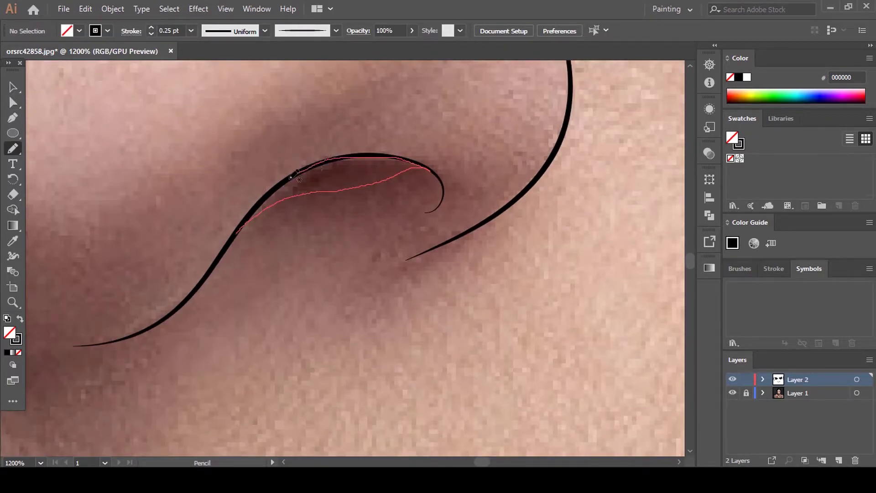
{"action": "left_click_drag", "start_coordinate": [233, 241], "coordinate": [235, 241]}
{"action": "scroll", "coordinate": [524, 183], "scroll_direction": "down", "scroll_amount": 5}
- Draw a closed Pencil shape for the nostril shadow on the photo's left side and align its anchors with the curve
{"action": "scroll", "coordinate": [236, 173], "scroll_direction": "up", "scroll_amount": 5}
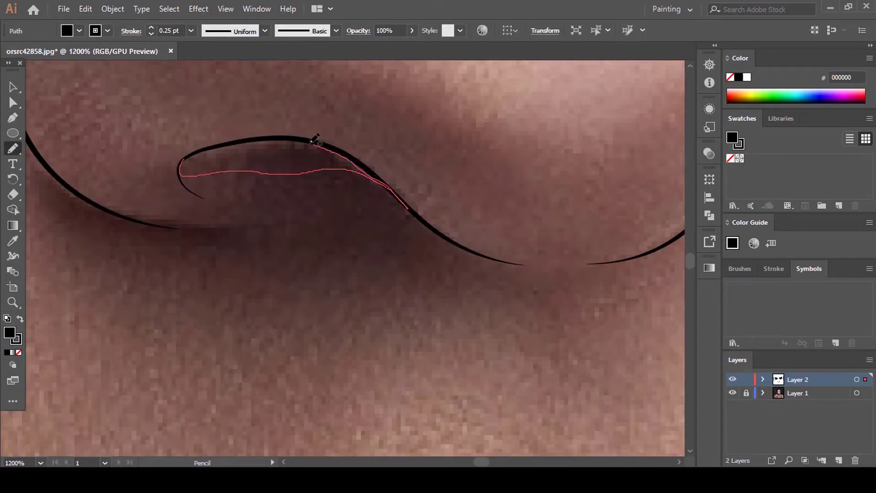
{"action": "left_click_drag", "start_coordinate": [213, 148], "coordinate": [184, 158]}
{"action": "scroll", "coordinate": [338, 148], "scroll_direction": "up", "scroll_amount": 2}
{"action": "key", "text": "a"}
{"action": "left_click_drag", "start_coordinate": [373, 186], "coordinate": [376, 177]}
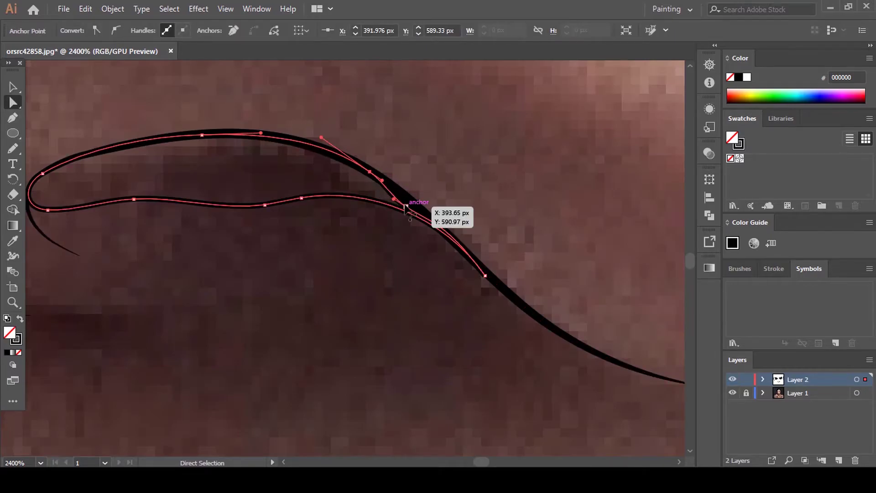
{"action": "left_click_drag", "start_coordinate": [410, 204], "coordinate": [406, 196]}
{"action": "left_click_drag", "start_coordinate": [264, 203], "coordinate": [253, 208]}
{"action": "scroll", "coordinate": [439, 204], "scroll_direction": "down", "scroll_amount": 4}
- Fill the left-side nostril shadow shape with black
{"action": "key", "text": "comma"}
{"action": "left_click", "coordinate": [382, 217]}
{"action": "scroll", "coordinate": [384, 219], "scroll_direction": "down", "scroll_amount": 4}
{"action": "scroll", "coordinate": [378, 216], "scroll_direction": "up", "scroll_amount": 7}
- Smooth the outer tip and lower edge of the black left-side nostril shape by adjusting its anchors
{"action": "left_click", "coordinate": [330, 205]}
{"action": "left_click_drag", "start_coordinate": [327, 211], "coordinate": [320, 201]}
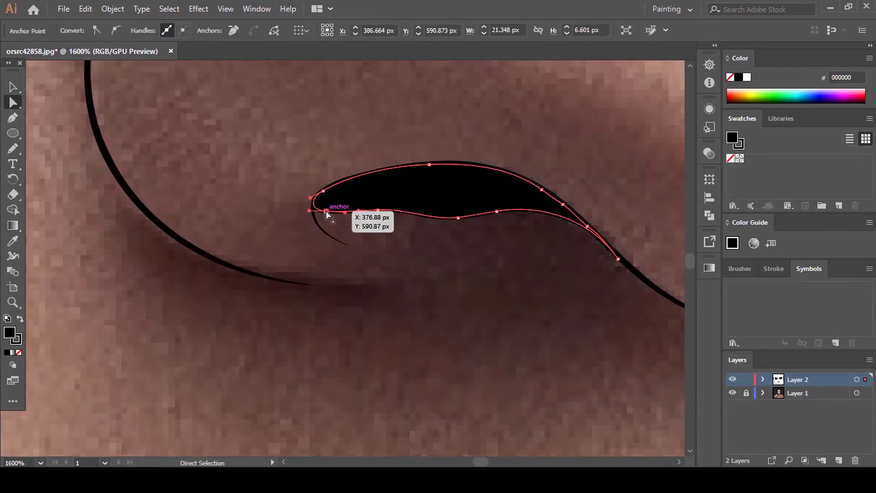
{"action": "left_click", "coordinate": [363, 229]}
{"action": "left_click", "coordinate": [377, 206]}
{"action": "left_click_drag", "start_coordinate": [379, 210], "coordinate": [368, 201]}
{"action": "left_click", "coordinate": [458, 218]}
{"action": "left_click_drag", "start_coordinate": [429, 221], "coordinate": [414, 222]}
{"action": "left_click", "coordinate": [433, 242]}
{"action": "scroll", "coordinate": [310, 202], "scroll_direction": "down", "scroll_amount": 4}
{"action": "scroll", "coordinate": [363, 233], "scroll_direction": "down", "scroll_amount": 2}
- Fine-tune the anchors of the nostril contour on the photo's right side to smooth its curve toward the nose tip
{"action": "scroll", "coordinate": [344, 222], "scroll_direction": "up", "scroll_amount": 7}
{"action": "left_click", "coordinate": [246, 169]}
{"action": "left_click_drag", "start_coordinate": [268, 155], "coordinate": [283, 145]}
{"action": "scroll", "coordinate": [294, 175], "scroll_direction": "down", "scroll_amount": 5}
{"action": "scroll", "coordinate": [487, 362], "scroll_direction": "up", "scroll_amount": 5}
{"action": "left_click", "coordinate": [404, 320]}
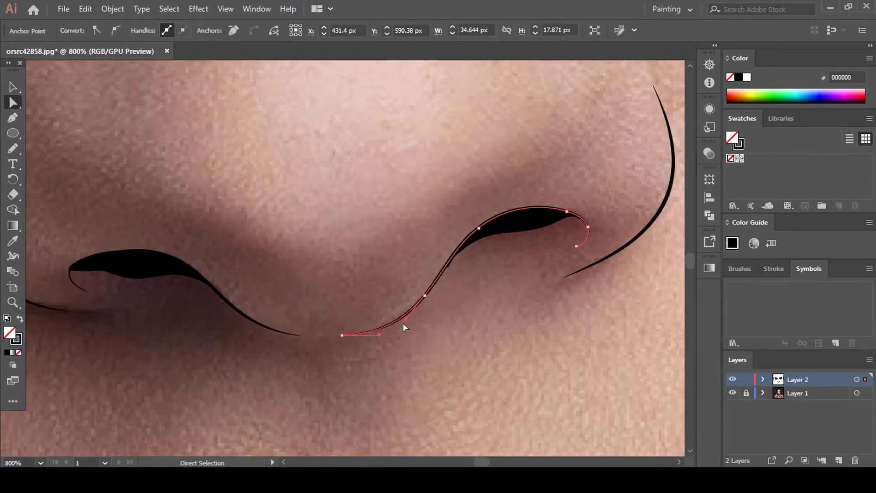
{"action": "left_click_drag", "start_coordinate": [423, 295], "coordinate": [426, 293]}
{"action": "left_click", "coordinate": [449, 305]}
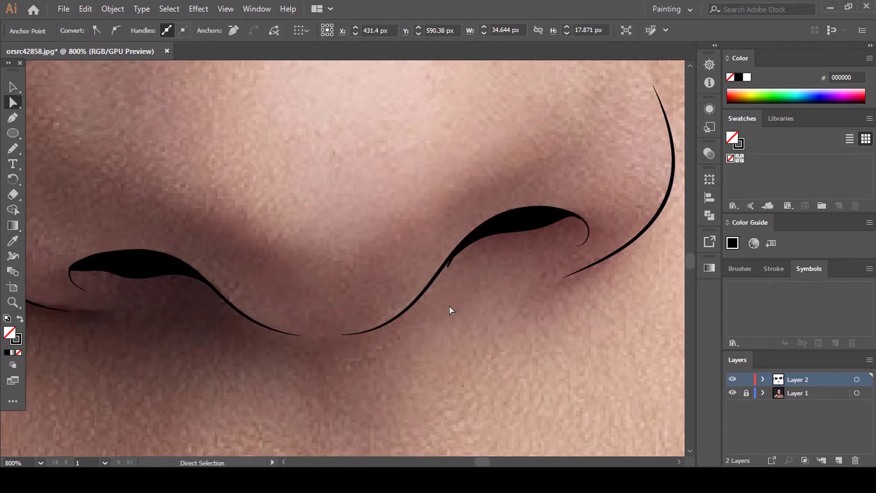
- Refine the remaining anchors of the nostril contour and check the line art with the reference photo hidden
{"action": "scroll", "coordinate": [535, 246], "scroll_direction": "up", "scroll_amount": 2}
{"action": "left_click", "coordinate": [393, 254]}
{"action": "left_click_drag", "start_coordinate": [361, 288], "coordinate": [359, 283]}
{"action": "left_click", "coordinate": [470, 244]}
{"action": "scroll", "coordinate": [473, 238], "scroll_direction": "down", "scroll_amount": 10}
{"action": "left_click", "coordinate": [733, 393]}
{"action": "left_click", "coordinate": [733, 393]}
- Trace the outer contour of both lips as one Paintbrush stroke and set its stroke weight to 0.25 pt
{"action": "scroll", "coordinate": [540, 303], "scroll_direction": "up", "scroll_amount": 1}
{"action": "key", "text": "b"}
{"action": "scroll", "coordinate": [416, 274], "scroll_direction": "up", "scroll_amount": 5}
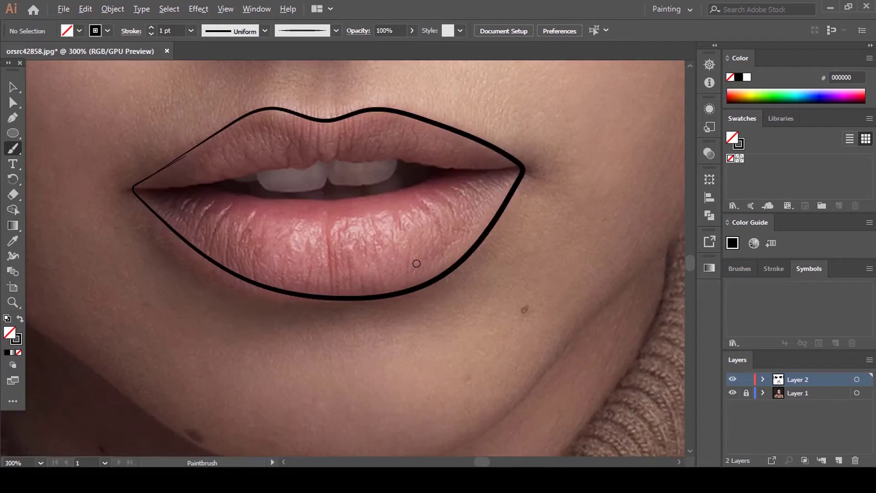
{"action": "left_click", "coordinate": [416, 288]}
{"action": "left_click", "coordinate": [191, 30]}
{"action": "left_click", "coordinate": [203, 42]}
- Align the lower lip anchors of the mouth outline with the lip edge on the photo's left side
{"action": "key", "text": "a"}
{"action": "scroll", "coordinate": [269, 338], "scroll_direction": "up", "scroll_amount": 1}
{"action": "scroll", "coordinate": [269, 279], "scroll_direction": "down", "scroll_amount": 1}
{"action": "scroll", "coordinate": [237, 276], "scroll_direction": "up", "scroll_amount": 1}
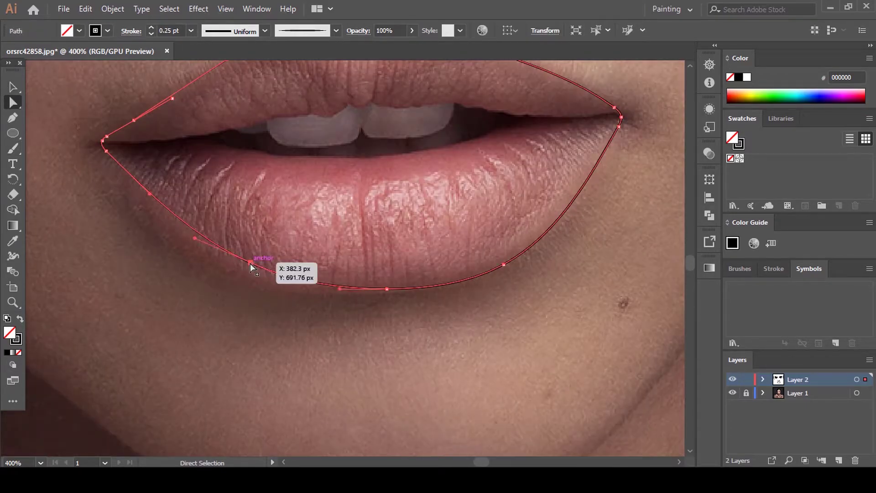
{"action": "left_click_drag", "start_coordinate": [251, 263], "coordinate": [238, 266]}
{"action": "left_click_drag", "start_coordinate": [150, 194], "coordinate": [149, 206]}
{"action": "left_click_drag", "start_coordinate": [340, 289], "coordinate": [339, 293]}
- Reshape the lip outline at the mouth corner on the photo's right side and smooth its remaining curves
{"action": "scroll", "coordinate": [580, 231], "scroll_direction": "up", "scroll_amount": 2}
{"action": "scroll", "coordinate": [628, 209], "scroll_direction": "up", "scroll_amount": 2}
{"action": "left_click_drag", "start_coordinate": [601, 195], "coordinate": [611, 194]}
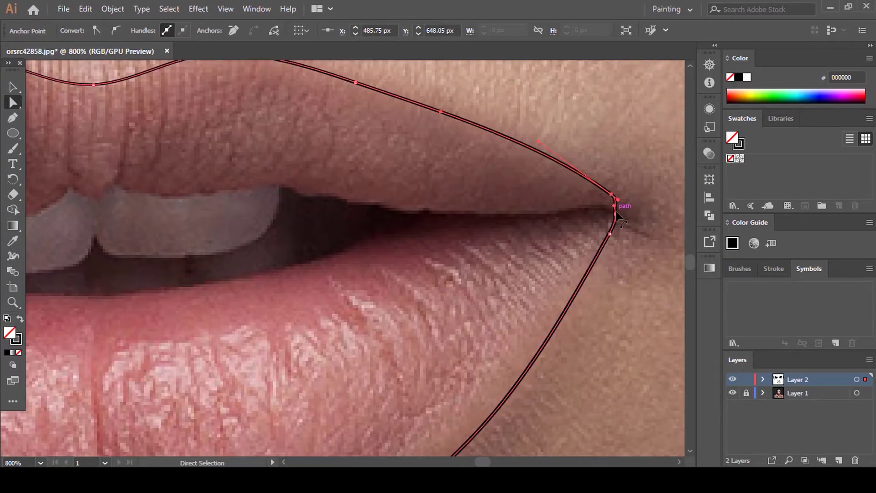
{"action": "scroll", "coordinate": [614, 247], "scroll_direction": "down", "scroll_amount": 1}
{"action": "scroll", "coordinate": [538, 204], "scroll_direction": "down", "scroll_amount": 2}
{"action": "scroll", "coordinate": [319, 199], "scroll_direction": "up", "scroll_amount": 2}
{"action": "left_click_drag", "start_coordinate": [331, 171], "coordinate": [332, 177]}
{"action": "scroll", "coordinate": [344, 194], "scroll_direction": "down", "scroll_amount": 2}
{"action": "scroll", "coordinate": [210, 235], "scroll_direction": "up", "scroll_amount": 2}
{"action": "left_click_drag", "start_coordinate": [289, 226], "coordinate": [219, 276]}
{"action": "scroll", "coordinate": [227, 256], "scroll_direction": "up", "scroll_amount": 2}
{"action": "scroll", "coordinate": [255, 236], "scroll_direction": "down", "scroll_amount": 6}
{"action": "left_click", "coordinate": [397, 226]}
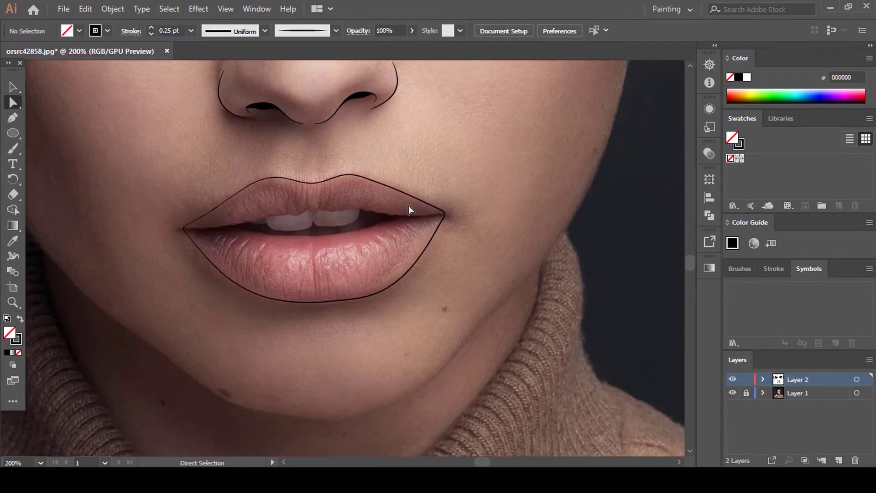
- Draw the inner edge of the lower lip with the Paintbrush, from one side of the mouth opening to the other
{"action": "scroll", "coordinate": [331, 273], "scroll_direction": "up", "scroll_amount": 2}
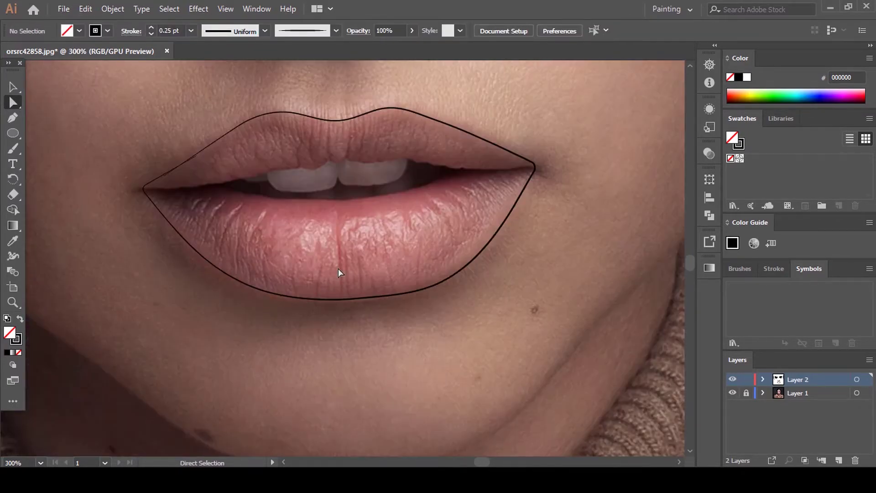
{"action": "scroll", "coordinate": [319, 228], "scroll_direction": "up", "scroll_amount": 1}
{"action": "key", "text": "b"}
{"action": "scroll", "coordinate": [313, 201], "scroll_direction": "up", "scroll_amount": 1}
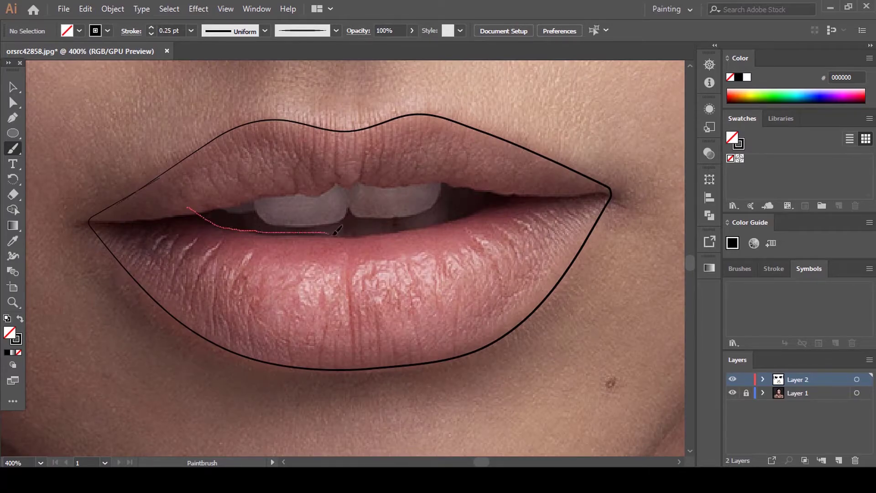
{"action": "left_click_drag", "start_coordinate": [509, 191], "coordinate": [509, 194]}
- Adjust the anchors of the lower lip's inner edge so the curve follows the mouth opening
{"action": "scroll", "coordinate": [312, 239], "scroll_direction": "up", "scroll_amount": 1}
{"action": "key", "text": "a"}
{"action": "left_click", "coordinate": [170, 218]}
{"action": "left_click_drag", "start_coordinate": [127, 191], "coordinate": [126, 195]}
{"action": "left_click", "coordinate": [236, 228]}
{"action": "left_click_drag", "start_coordinate": [237, 228], "coordinate": [252, 232]}
{"action": "left_click_drag", "start_coordinate": [362, 235], "coordinate": [362, 239]}
{"action": "scroll", "coordinate": [507, 245], "scroll_direction": "up", "scroll_amount": 2}
- Add an anchor to the lower lip's inner edge and reshape the curve toward the photo's right side
{"action": "key", "text": "p"}
{"action": "left_click", "coordinate": [546, 264]}
{"action": "key", "text": "a"}
{"action": "left_click_drag", "start_coordinate": [546, 264], "coordinate": [547, 266]}
{"action": "left_click_drag", "start_coordinate": [607, 234], "coordinate": [616, 233]}
{"action": "left_click", "coordinate": [597, 263]}
{"action": "scroll", "coordinate": [456, 267], "scroll_direction": "down", "scroll_amount": 2}
- Trace the lower edge of the upper lip with the Paintbrush and extend it to the opposite mouth corner with the Pencil
{"action": "double_click", "coordinate": [13, 149]}
{"action": "left_click", "coordinate": [444, 315]}
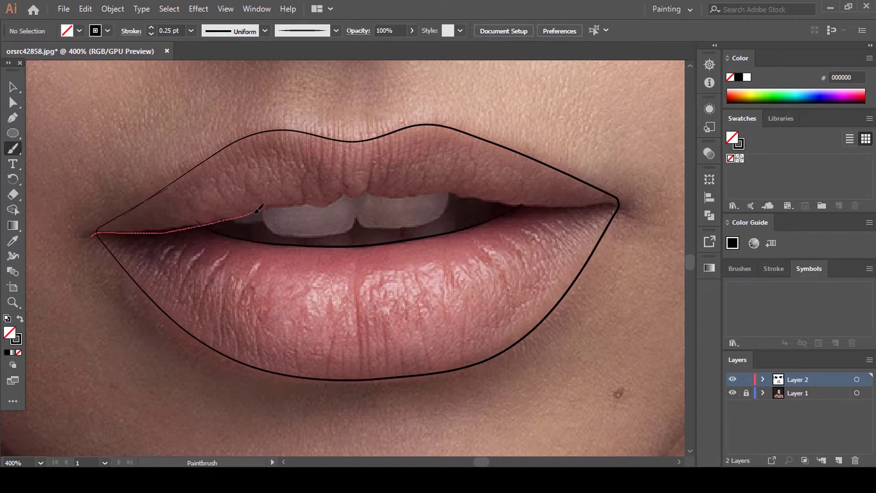
{"action": "key", "text": "n"}
{"action": "mouse_move", "coordinate": [165, 236]}
{"action": "left_mouse_down"}
{"action": "mouse_move", "coordinate": [299, 222]}
{"action": "mouse_move", "coordinate": [305, 206]}
{"action": "left_mouse_up"}
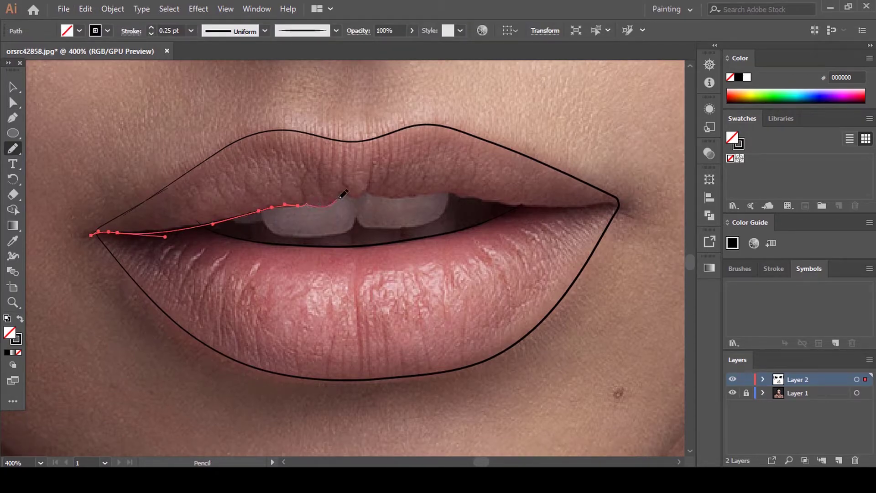
{"action": "left_click_drag", "start_coordinate": [535, 208], "coordinate": [624, 199]}
- Fine-tune the anchors along the upper lip's lower edge to follow its dips above the teeth
{"action": "key", "text": "a"}
{"action": "scroll", "coordinate": [375, 207], "scroll_direction": "down", "scroll_amount": 1}
{"action": "scroll", "coordinate": [630, 176], "scroll_direction": "up", "scroll_amount": 3}
{"action": "left_click", "coordinate": [411, 182]}
{"action": "left_click_drag", "start_coordinate": [205, 198], "coordinate": [214, 197]}
{"action": "left_click", "coordinate": [172, 192]}
{"action": "scroll", "coordinate": [272, 227], "scroll_direction": "down", "scroll_amount": 6}
{"action": "left_click", "coordinate": [539, 283]}
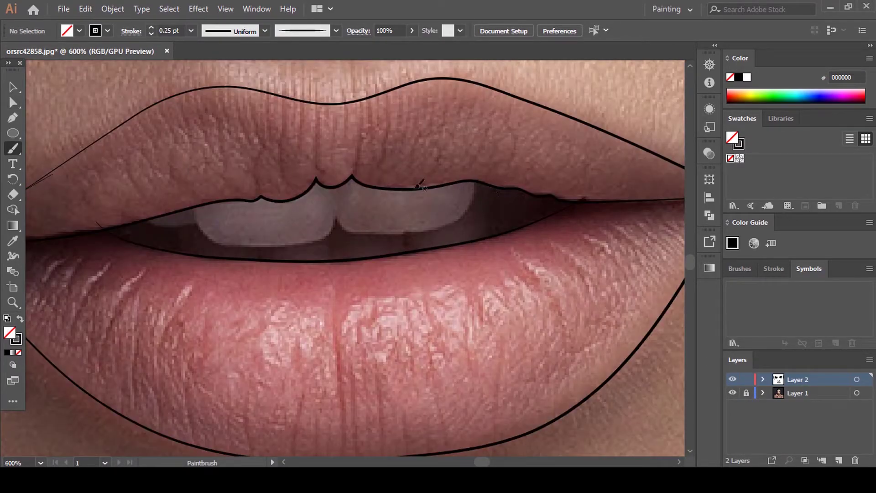
- Trace the lower edge of the two front teeth with a single Paintbrush stroke, including the notch between them
{"action": "double_click", "coordinate": [13, 151]}
{"action": "left_click", "coordinate": [446, 315]}
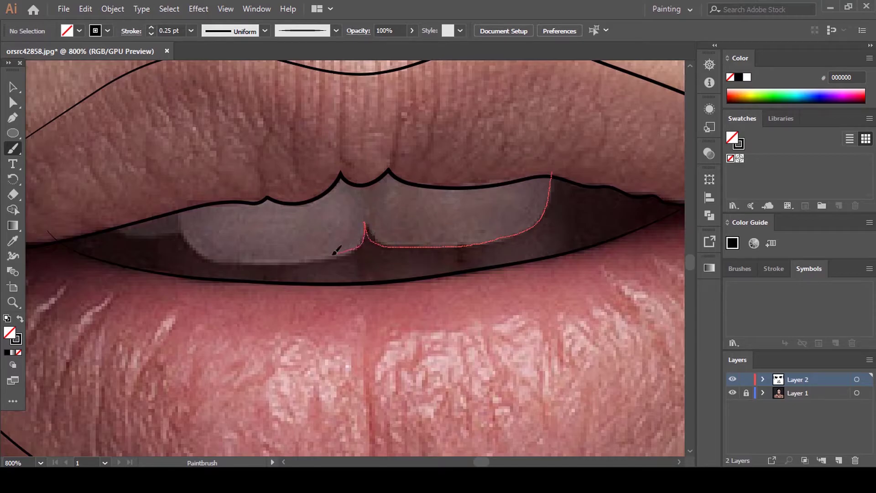
{"action": "left_click_drag", "start_coordinate": [194, 238], "coordinate": [194, 242]}
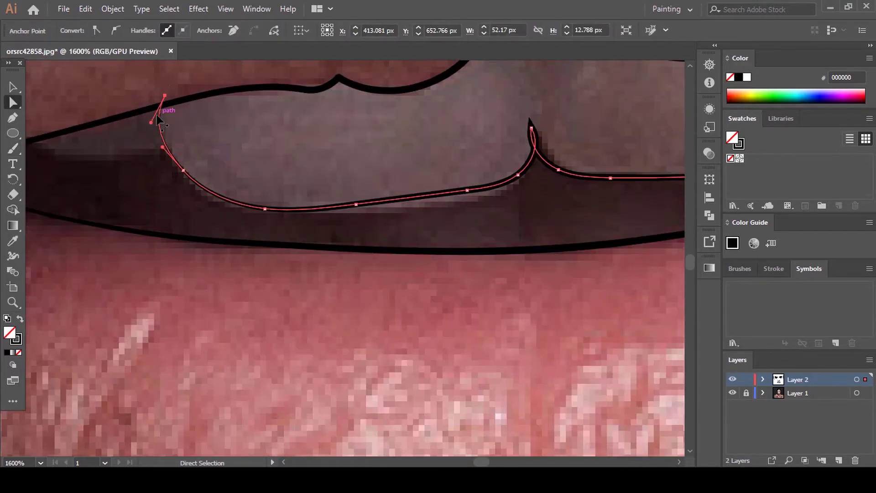
- Adjust the outer end of the front teeth line on the photo's left side and remove a surplus anchor
{"action": "left_click_drag", "start_coordinate": [157, 114], "coordinate": [162, 116]}
{"action": "left_click", "coordinate": [184, 171]}
{"action": "left_click_drag", "start_coordinate": [205, 194], "coordinate": [214, 274]}
{"action": "key", "text": "ctrl+z"}
{"action": "left_click_drag", "start_coordinate": [183, 170], "coordinate": [186, 178]}
{"action": "left_click", "coordinate": [356, 205]}
{"action": "left_click", "coordinate": [234, 31]}
- Smooth the rest of the front teeth line by adjusting its handles and anchors
{"action": "left_click_drag", "start_coordinate": [467, 191], "coordinate": [294, 182]}
{"action": "scroll", "coordinate": [295, 181], "scroll_direction": "down", "scroll_amount": 2}
{"action": "scroll", "coordinate": [551, 120], "scroll_direction": "up", "scroll_amount": 2}
{"action": "mouse_move", "coordinate": [141, 189]}
{"action": "left_mouse_down"}
{"action": "mouse_move", "coordinate": [147, 208]}
{"action": "mouse_move", "coordinate": [171, 227]}
{"action": "mouse_move", "coordinate": [149, 187]}
{"action": "mouse_move", "coordinate": [155, 196]}
{"action": "left_mouse_up"}
{"action": "scroll", "coordinate": [147, 233], "scroll_direction": "up", "scroll_amount": 1}
{"action": "scroll", "coordinate": [164, 204], "scroll_direction": "down", "scroll_amount": 2}
{"action": "left_click_drag", "start_coordinate": [340, 215], "coordinate": [351, 215]}
{"action": "scroll", "coordinate": [460, 194], "scroll_direction": "down", "scroll_amount": 3}
{"action": "left_click", "coordinate": [456, 196]}
{"action": "scroll", "coordinate": [316, 209], "scroll_direction": "up", "scroll_amount": 2}
{"action": "left_click", "coordinate": [316, 209]}
{"action": "left_click", "coordinate": [395, 221]}
{"action": "scroll", "coordinate": [401, 216], "scroll_direction": "down", "scroll_amount": 6}
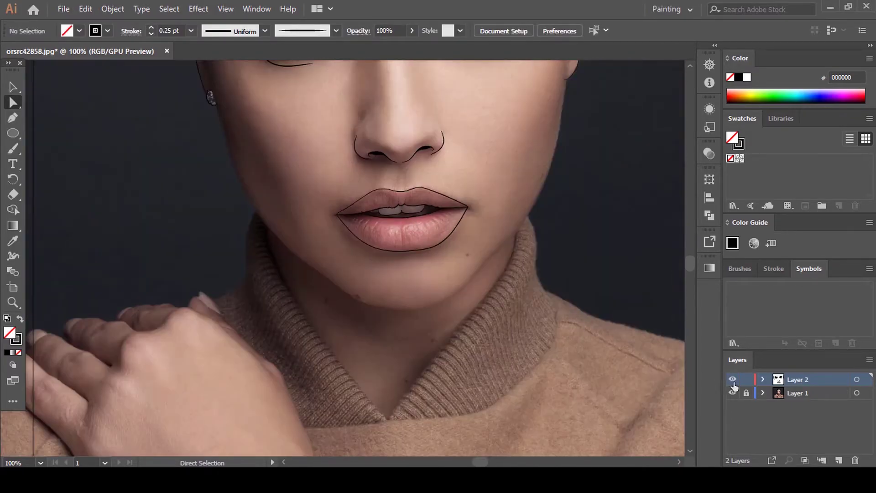
- Outline the small side tooth on the photo's left side with the Pencil and check the line art without the photo
{"action": "scroll", "coordinate": [447, 224], "scroll_direction": "up", "scroll_amount": 5}
{"action": "scroll", "coordinate": [439, 182], "scroll_direction": "down", "scroll_amount": 2}
{"action": "key", "text": "n"}
{"action": "scroll", "coordinate": [329, 228], "scroll_direction": "up", "scroll_amount": 1}
{"action": "scroll", "coordinate": [350, 192], "scroll_direction": "up", "scroll_amount": 3}
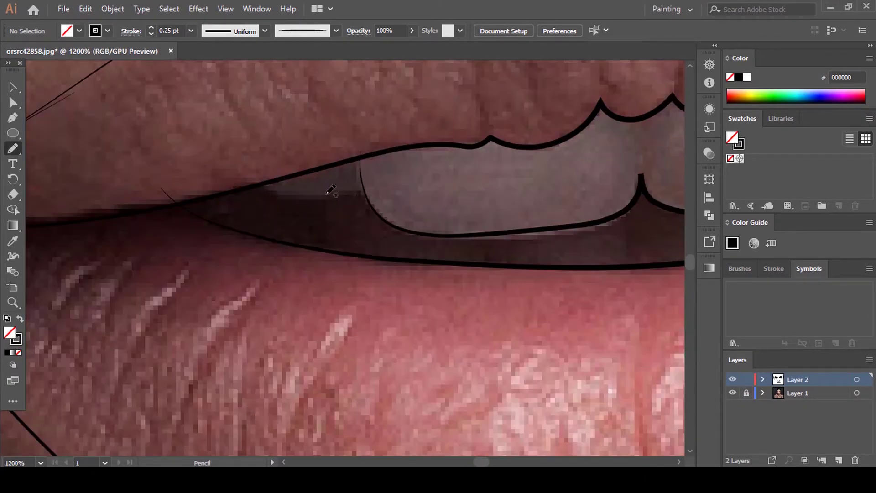
{"action": "key", "text": "a"}
{"action": "left_click", "coordinate": [379, 190]}
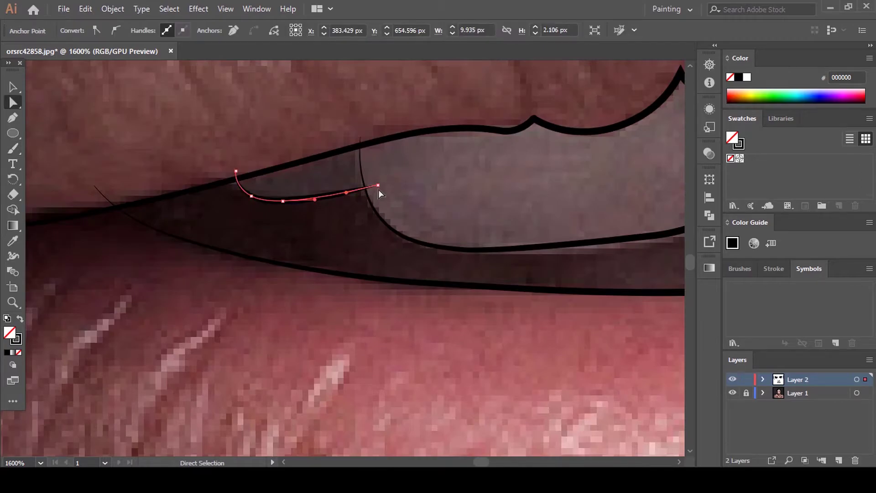
{"action": "scroll", "coordinate": [379, 190], "scroll_direction": "down", "scroll_amount": 6}
{"action": "left_click", "coordinate": [733, 393]}
{"action": "left_click", "coordinate": [733, 394]}
{"action": "scroll", "coordinate": [528, 294], "scroll_direction": "down", "scroll_amount": 2}
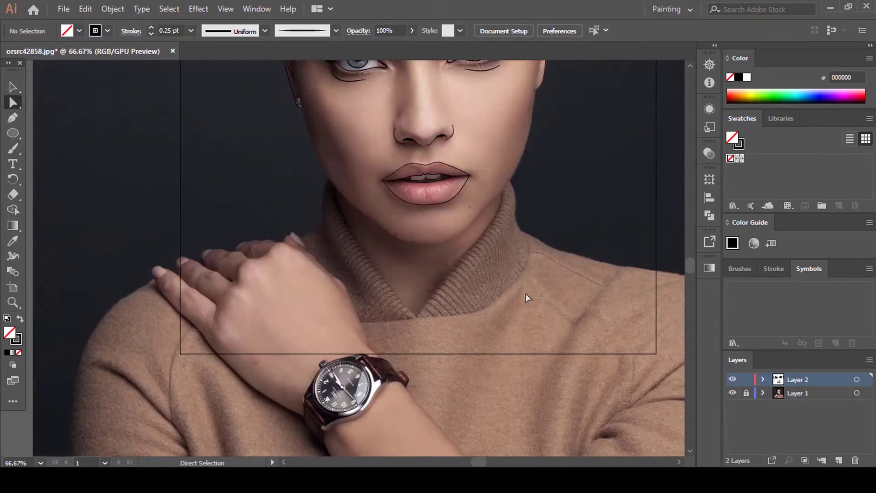
- Nudge two anchors of the mouth linework slightly upward to refine its curves
{"action": "scroll", "coordinate": [439, 204], "scroll_direction": "up", "scroll_amount": 3}
{"action": "scroll", "coordinate": [479, 185], "scroll_direction": "up", "scroll_amount": 2}
{"action": "left_click", "coordinate": [449, 201]}
{"action": "left_click_drag", "start_coordinate": [448, 200], "coordinate": [450, 194]}
{"action": "scroll", "coordinate": [493, 205], "scroll_direction": "up", "scroll_amount": 1}
{"action": "scroll", "coordinate": [493, 205], "scroll_direction": "up", "scroll_amount": 1}
{"action": "left_click_drag", "start_coordinate": [531, 184], "coordinate": [530, 175]}
{"action": "left_click", "coordinate": [495, 196]}
{"action": "scroll", "coordinate": [444, 201], "scroll_direction": "down", "scroll_amount": 4}
{"action": "scroll", "coordinate": [445, 222], "scroll_direction": "up", "scroll_amount": 2}
- Draw the face contour on the photo's left side with the Paintbrush, from the temple down to the chin
{"action": "key", "text": "b"}
{"action": "scroll", "coordinate": [238, 117], "scroll_direction": "up", "scroll_amount": 3}
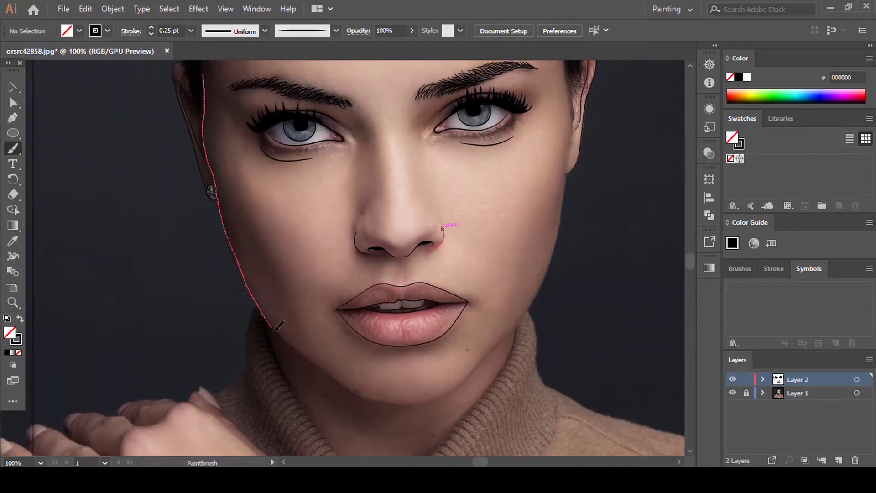
{"action": "left_click_drag", "start_coordinate": [338, 371], "coordinate": [359, 392]}
- Adjust the handles of the new face contour along the jaw near the chin
{"action": "key", "text": "a"}
{"action": "scroll", "coordinate": [354, 345], "scroll_direction": "down", "scroll_amount": 3}
{"action": "left_click_drag", "start_coordinate": [358, 285], "coordinate": [356, 297]}
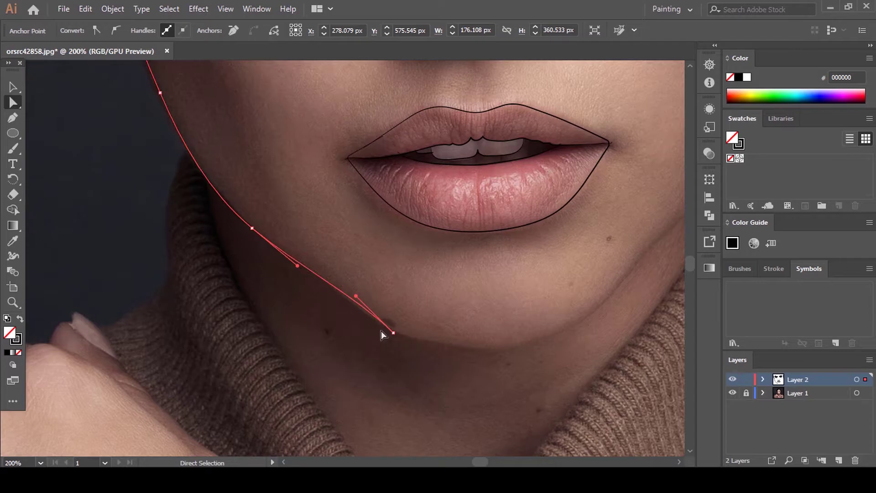
{"action": "scroll", "coordinate": [396, 344], "scroll_direction": "up", "scroll_amount": 2}
{"action": "left_click", "coordinate": [252, 290]}
{"action": "left_click_drag", "start_coordinate": [209, 254], "coordinate": [158, 243]}
- Add an anchor to the face contour beside the ear and align the upper stretch with the temple
{"action": "scroll", "coordinate": [187, 234], "scroll_direction": "up", "scroll_amount": 3}
{"action": "scroll", "coordinate": [274, 320], "scroll_direction": "down", "scroll_amount": 2}
{"action": "scroll", "coordinate": [182, 109], "scroll_direction": "up", "scroll_amount": 2}
{"action": "key", "text": "p"}
{"action": "left_click", "coordinate": [224, 186]}
{"action": "key", "text": "a"}
{"action": "scroll", "coordinate": [230, 196], "scroll_direction": "down", "scroll_amount": 2}
{"action": "scroll", "coordinate": [237, 209], "scroll_direction": "up", "scroll_amount": 2}
{"action": "left_click_drag", "start_coordinate": [222, 123], "coordinate": [226, 129]}
{"action": "left_click_drag", "start_coordinate": [224, 186], "coordinate": [230, 212]}
- Add an anchor to the face contour below the earring and fit the cheek curve to the photo
{"action": "scroll", "coordinate": [248, 192], "scroll_direction": "down", "scroll_amount": 3}
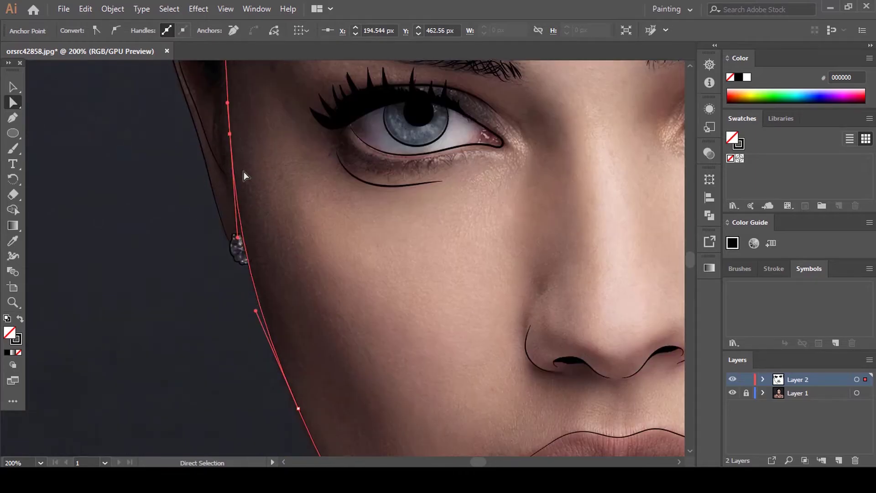
{"action": "left_click", "coordinate": [309, 270]}
{"action": "scroll", "coordinate": [310, 270], "scroll_direction": "down", "scroll_amount": 2}
{"action": "scroll", "coordinate": [294, 271], "scroll_direction": "up", "scroll_amount": 4}
{"action": "left_click", "coordinate": [269, 240]}
{"action": "key", "text": "p"}
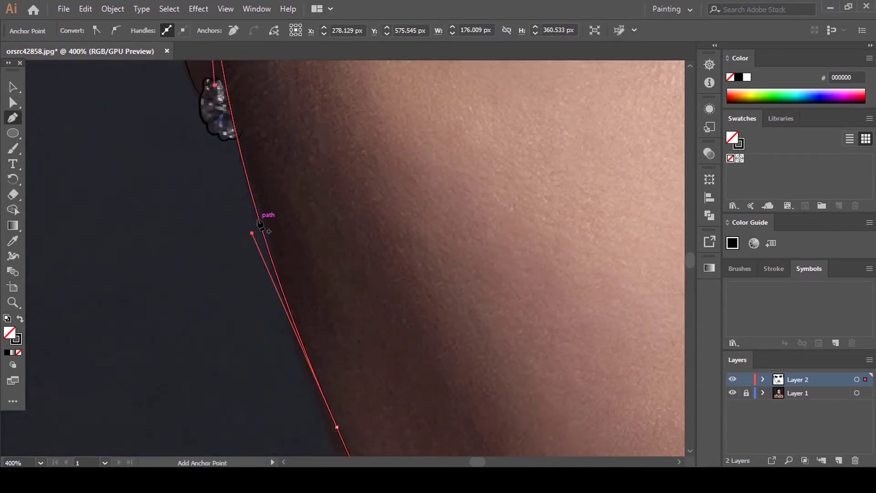
{"action": "left_click", "coordinate": [254, 202]}
{"action": "key", "text": "a"}
{"action": "left_click_drag", "start_coordinate": [254, 202], "coordinate": [255, 199]}
{"action": "scroll", "coordinate": [274, 210], "scroll_direction": "down", "scroll_amount": 3}
{"action": "left_click_drag", "start_coordinate": [337, 227], "coordinate": [336, 230]}
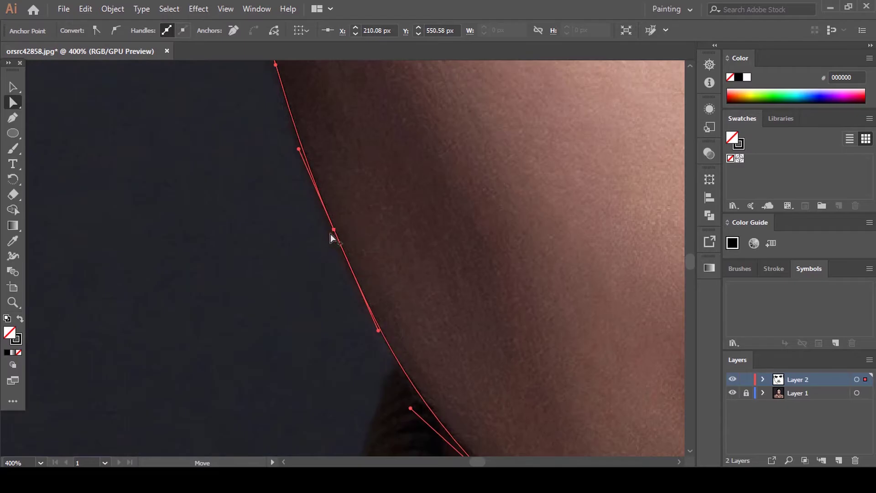
- Fine-tune the jaw section of the face contour where it passes the sweater collar
{"action": "scroll", "coordinate": [337, 232], "scroll_direction": "down", "scroll_amount": 4}
{"action": "scroll", "coordinate": [421, 330], "scroll_direction": "up", "scroll_amount": 3}
{"action": "left_click", "coordinate": [417, 327]}
{"action": "scroll", "coordinate": [418, 329], "scroll_direction": "down", "scroll_amount": 3}
{"action": "scroll", "coordinate": [475, 356], "scroll_direction": "up", "scroll_amount": 2}
{"action": "left_click_drag", "start_coordinate": [276, 241], "coordinate": [285, 245]}
{"action": "left_click", "coordinate": [277, 220]}
{"action": "scroll", "coordinate": [277, 220], "scroll_direction": "down", "scroll_amount": 2}
{"action": "scroll", "coordinate": [256, 199], "scroll_direction": "up", "scroll_amount": 3}
{"action": "left_click", "coordinate": [224, 184]}
{"action": "scroll", "coordinate": [228, 164], "scroll_direction": "down", "scroll_amount": 3}
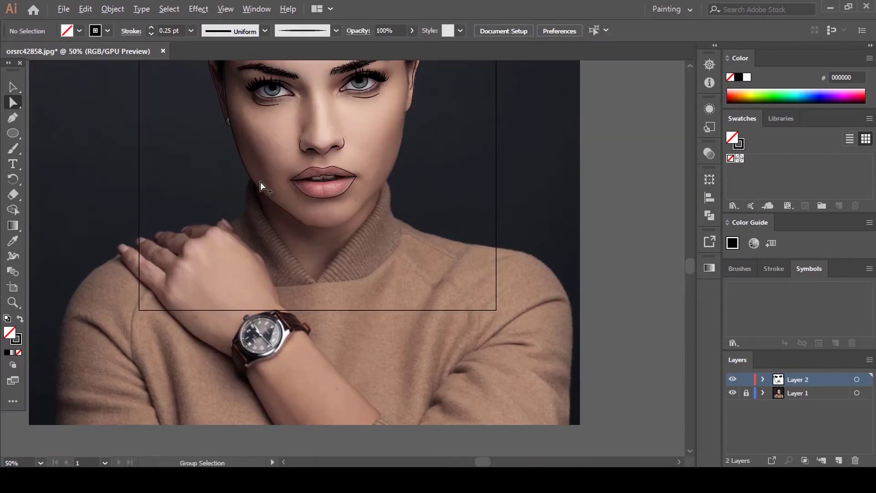
- Extend the face contour with the Pencil around the chin and up the opposite cheek, undoing the last stroke beside the ear
{"action": "scroll", "coordinate": [319, 209], "scroll_direction": "up", "scroll_amount": 2}
{"action": "scroll", "coordinate": [270, 232], "scroll_direction": "up", "scroll_amount": 3}
{"action": "key", "text": "n"}
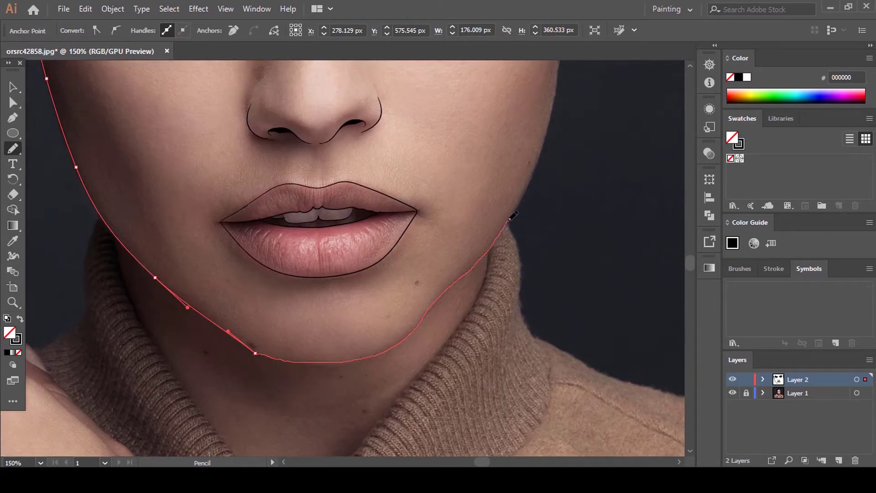
{"action": "left_click_drag", "start_coordinate": [557, 87], "coordinate": [557, 88]}
{"action": "scroll", "coordinate": [564, 183], "scroll_direction": "up", "scroll_amount": 5}
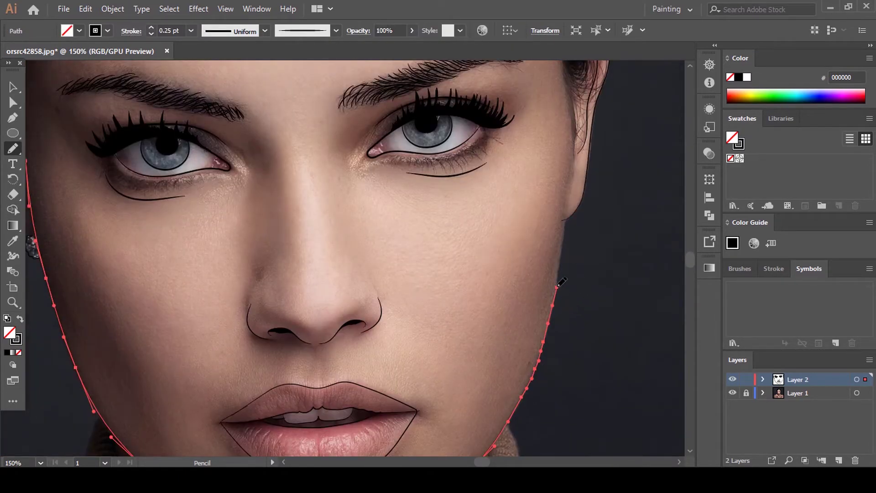
{"action": "left_click_drag", "start_coordinate": [581, 153], "coordinate": [582, 143]}
{"action": "key", "text": "ctrl+z"}
- Adjust the stroke fidelity in the Pencil tool's options
{"action": "double_click", "coordinate": [18, 153]}
{"action": "left_click_drag", "start_coordinate": [439, 155], "coordinate": [485, 155]}
{"action": "left_click", "coordinate": [448, 335]}
- Reposition anchors and handles of the lower jaw curve so the face contour follows the photo
{"action": "key", "text": "a"}
{"action": "scroll", "coordinate": [579, 132], "scroll_direction": "down", "scroll_amount": 5}
{"action": "scroll", "coordinate": [402, 308], "scroll_direction": "up", "scroll_amount": 2}
{"action": "left_click_drag", "start_coordinate": [158, 280], "coordinate": [154, 272]}
{"action": "left_click_drag", "start_coordinate": [100, 227], "coordinate": [108, 247]}
{"action": "left_click_drag", "start_coordinate": [154, 272], "coordinate": [159, 278]}
{"action": "scroll", "coordinate": [422, 305], "scroll_direction": "down", "scroll_amount": 2}
{"action": "scroll", "coordinate": [465, 254], "scroll_direction": "up", "scroll_amount": 2}
- Nudge the newly drawn side of the face contour and remove a surplus anchor from the cheek
{"action": "left_click_drag", "start_coordinate": [476, 237], "coordinate": [478, 237]}
{"action": "scroll", "coordinate": [574, 243], "scroll_direction": "up", "scroll_amount": 3}
{"action": "scroll", "coordinate": [594, 241], "scroll_direction": "down", "scroll_amount": 2}
{"action": "scroll", "coordinate": [613, 238], "scroll_direction": "up", "scroll_amount": 2}
{"action": "left_click", "coordinate": [546, 286]}
{"action": "left_click", "coordinate": [233, 30]}
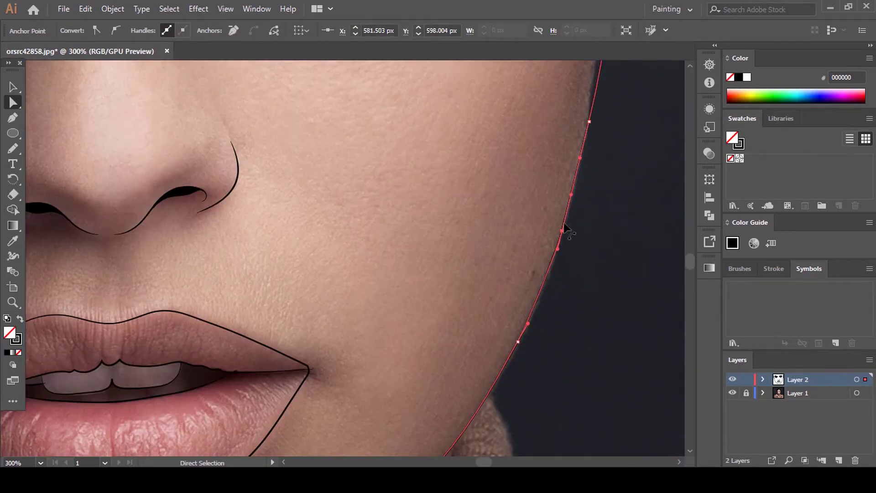
- Adjust the handles and anchor of the face contour from the cheek up to the earlobe
{"action": "scroll", "coordinate": [542, 205], "scroll_direction": "down", "scroll_amount": 5}
{"action": "left_click_drag", "start_coordinate": [518, 266], "coordinate": [522, 258]}
{"action": "scroll", "coordinate": [539, 237], "scroll_direction": "up", "scroll_amount": 4}
{"action": "scroll", "coordinate": [593, 207], "scroll_direction": "up", "scroll_amount": 5}
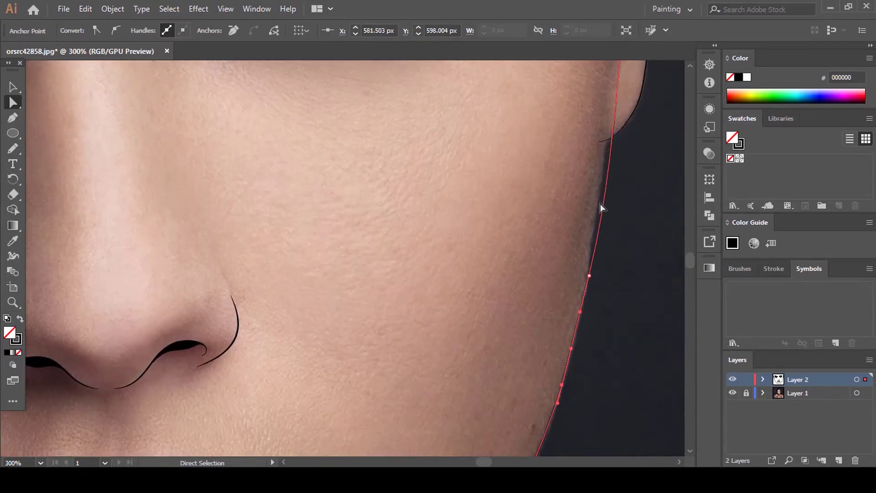
{"action": "left_click_drag", "start_coordinate": [608, 309], "coordinate": [601, 287]}
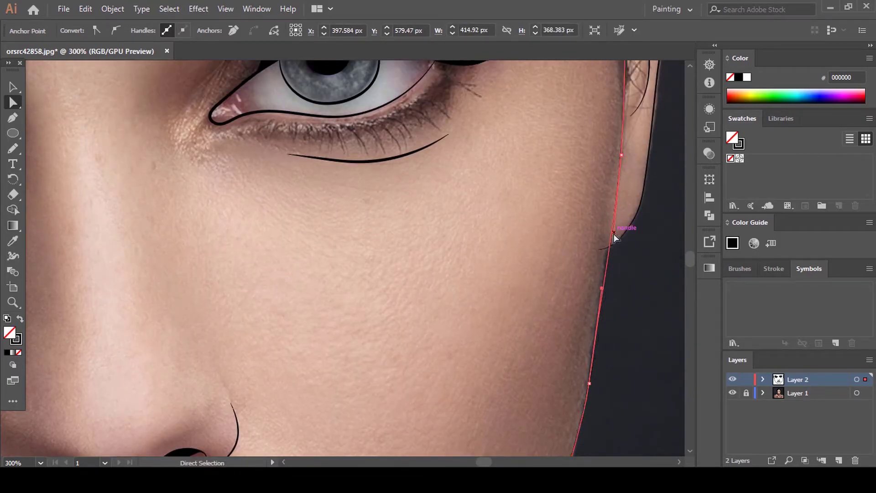
{"action": "left_click_drag", "start_coordinate": [622, 155], "coordinate": [623, 129]}
{"action": "left_click_drag", "start_coordinate": [617, 211], "coordinate": [609, 213]}
- Refine the cheek curve between the earlobe and the sweater collar so it sits on the skin edge
{"action": "scroll", "coordinate": [551, 182], "scroll_direction": "down", "scroll_amount": 3}
{"action": "scroll", "coordinate": [565, 265], "scroll_direction": "up", "scroll_amount": 5}
{"action": "left_click", "coordinate": [556, 167]}
{"action": "left_click_drag", "start_coordinate": [544, 247], "coordinate": [539, 273]}
{"action": "scroll", "coordinate": [495, 263], "scroll_direction": "down", "scroll_amount": 1}
{"action": "left_click", "coordinate": [511, 275]}
{"action": "left_click", "coordinate": [473, 287]}
{"action": "scroll", "coordinate": [464, 315], "scroll_direction": "up", "scroll_amount": 1}
{"action": "left_click_drag", "start_coordinate": [499, 218], "coordinate": [498, 200]}
{"action": "scroll", "coordinate": [498, 205], "scroll_direction": "down", "scroll_amount": 2}
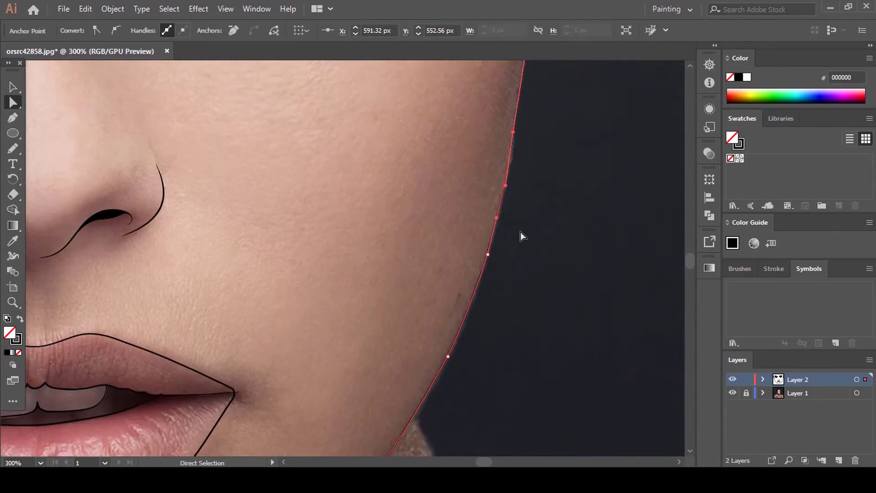
- Trace the collar's V-shaped inner edges and the outer edge of the half away from the hand with 0.25 pt brush strokes
{"action": "scroll", "coordinate": [520, 235], "scroll_direction": "down", "scroll_amount": 2}
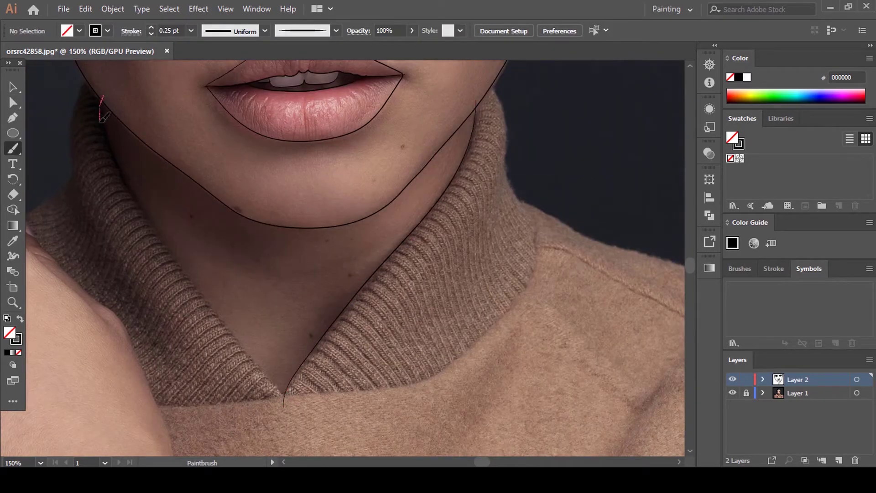
{"action": "left_click_drag", "start_coordinate": [266, 370], "coordinate": [295, 403]}
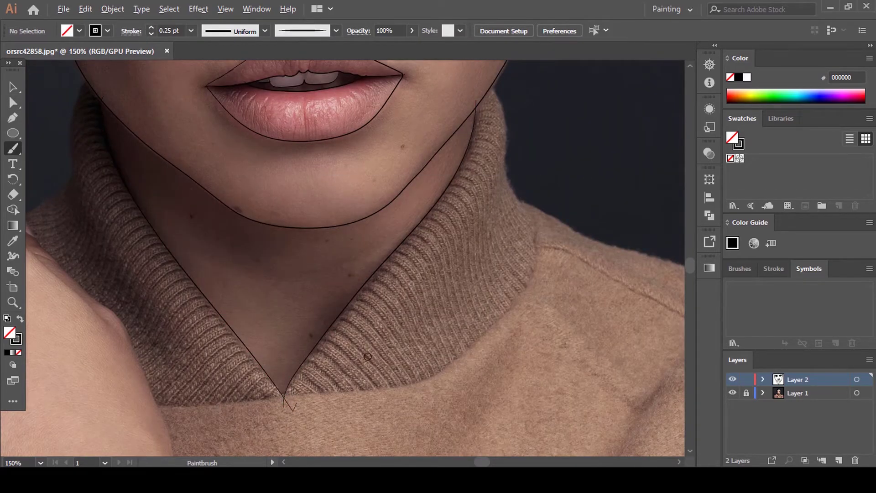
{"action": "scroll", "coordinate": [400, 305], "scroll_direction": "down", "scroll_amount": 1}
{"action": "scroll", "coordinate": [535, 231], "scroll_direction": "up", "scroll_amount": 1}
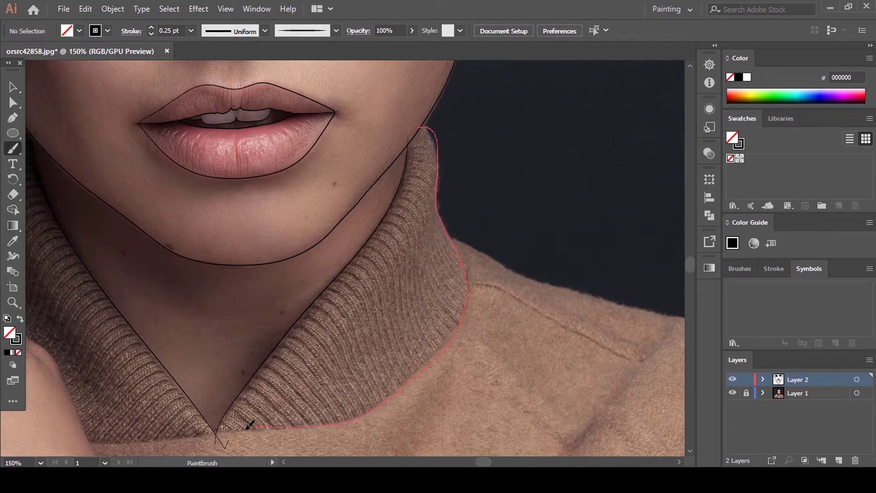
{"action": "left_click_drag", "start_coordinate": [253, 426], "coordinate": [234, 429]}
{"action": "scroll", "coordinate": [489, 284], "scroll_direction": "down", "scroll_amount": 3}
{"action": "scroll", "coordinate": [335, 292], "scroll_direction": "up", "scroll_amount": 2}
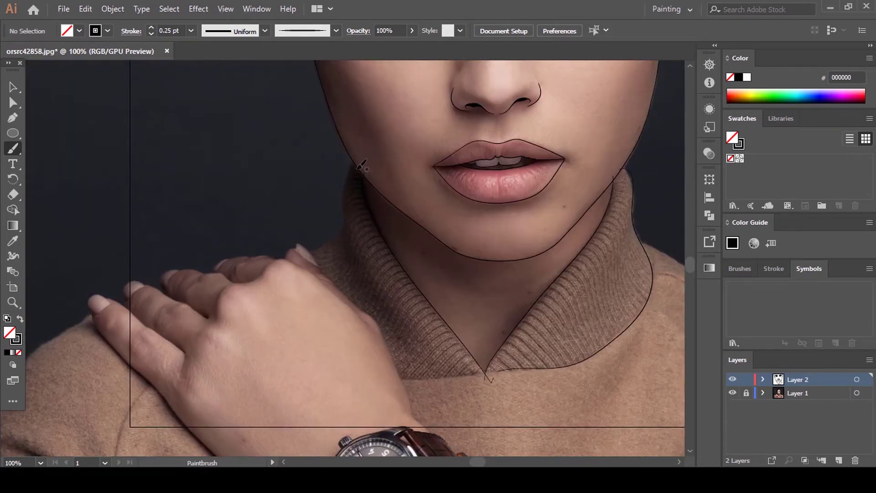
- Paint the outer edge of the collar half beside the hand down to the V point and check it without the photo
{"action": "scroll", "coordinate": [367, 182], "scroll_direction": "up", "scroll_amount": 1}
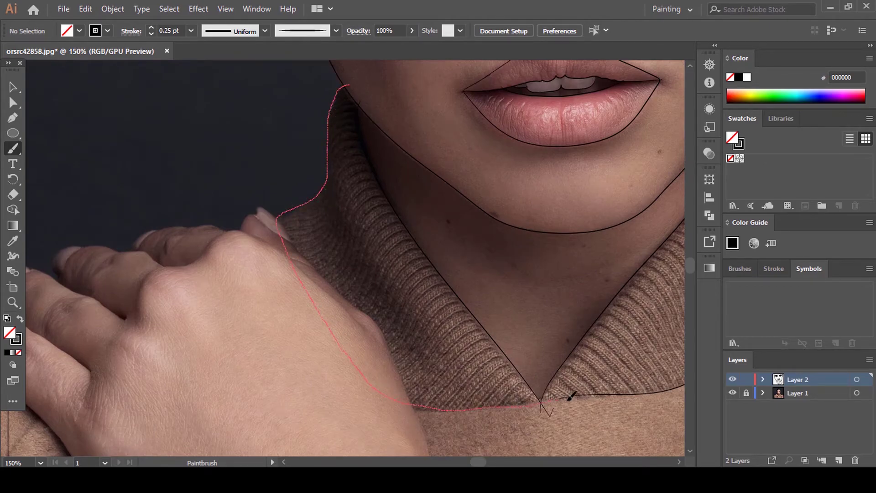
{"action": "left_click_drag", "start_coordinate": [566, 400], "coordinate": [598, 395]}
{"action": "scroll", "coordinate": [324, 228], "scroll_direction": "down", "scroll_amount": 4}
{"action": "scroll", "coordinate": [367, 264], "scroll_direction": "up", "scroll_amount": 2}
{"action": "left_click", "coordinate": [733, 393]}
{"action": "left_click", "coordinate": [733, 393]}
- Move the anchors and handles of the collar outline onto the edge of the resting hand
{"action": "scroll", "coordinate": [314, 221], "scroll_direction": "up", "scroll_amount": 2}
{"action": "key", "text": "a"}
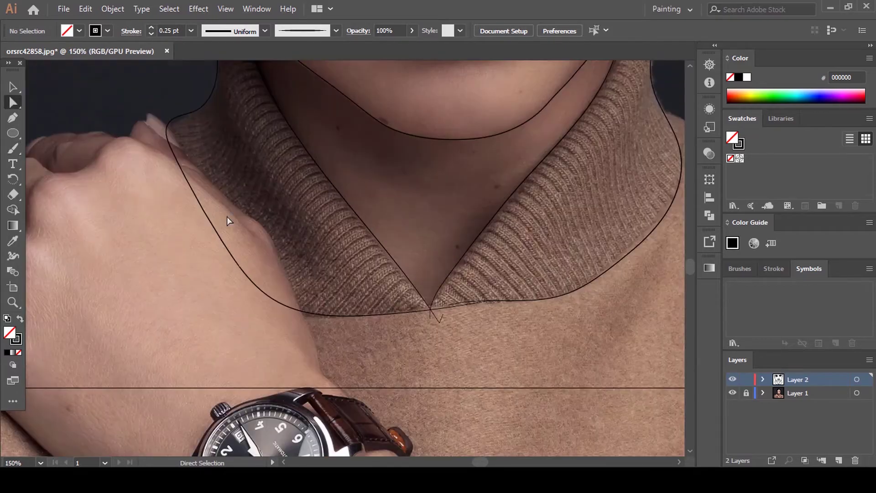
{"action": "left_click", "coordinate": [228, 247]}
{"action": "left_click_drag", "start_coordinate": [228, 249], "coordinate": [232, 238]}
{"action": "left_click_drag", "start_coordinate": [273, 298], "coordinate": [291, 299]}
{"action": "left_click_drag", "start_coordinate": [239, 237], "coordinate": [302, 310]}
{"action": "left_click_drag", "start_coordinate": [248, 227], "coordinate": [246, 232]}
- Reshape the lower corner of the collar outline where it meets the wrist
{"action": "left_click", "coordinate": [330, 321]}
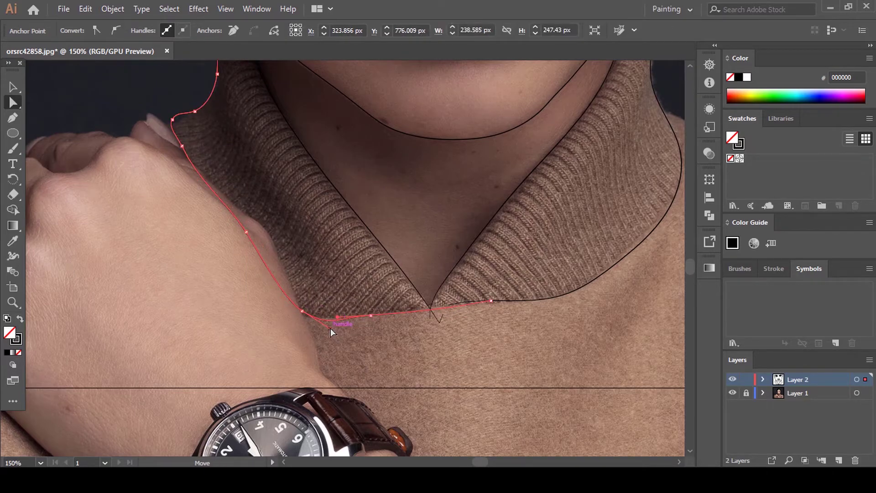
{"action": "scroll", "coordinate": [312, 313], "scroll_direction": "up", "scroll_amount": 2}
{"action": "left_click_drag", "start_coordinate": [292, 308], "coordinate": [303, 313]}
{"action": "left_click", "coordinate": [368, 276]}
- Align the overlapping ends of the lower collar lines beside the V point and check the drawing without the photo
{"action": "scroll", "coordinate": [372, 274], "scroll_direction": "down", "scroll_amount": 6}
{"action": "scroll", "coordinate": [401, 280], "scroll_direction": "up", "scroll_amount": 8}
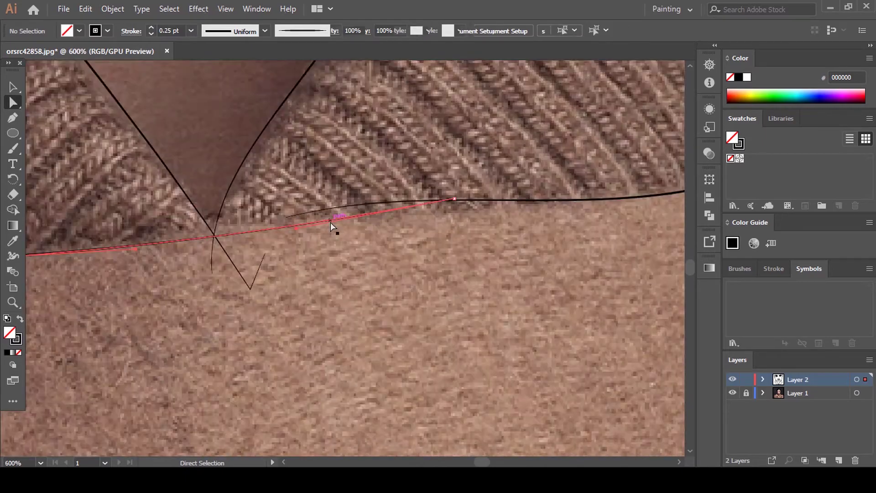
{"action": "left_click_drag", "start_coordinate": [331, 222], "coordinate": [331, 215]}
{"action": "left_click", "coordinate": [340, 208]}
{"action": "left_click_drag", "start_coordinate": [434, 179], "coordinate": [426, 237]}
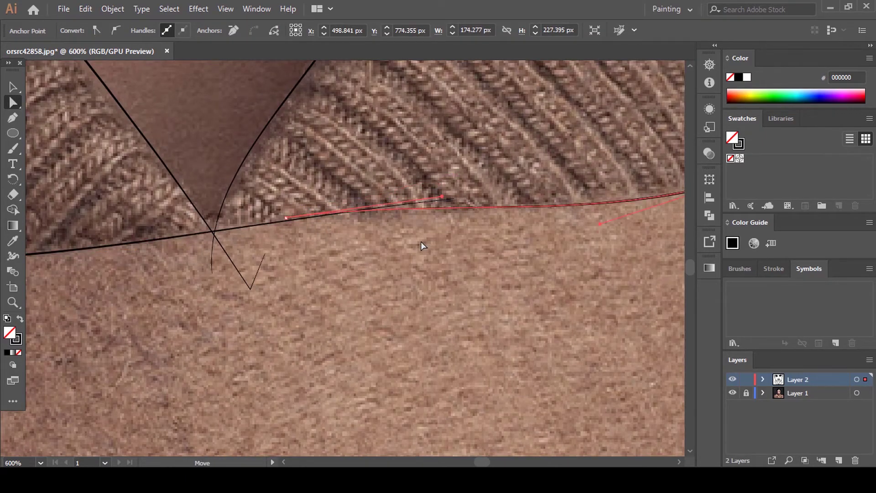
{"action": "scroll", "coordinate": [427, 237], "scroll_direction": "down", "scroll_amount": 6}
{"action": "left_click", "coordinate": [610, 336]}
{"action": "left_click", "coordinate": [733, 393]}
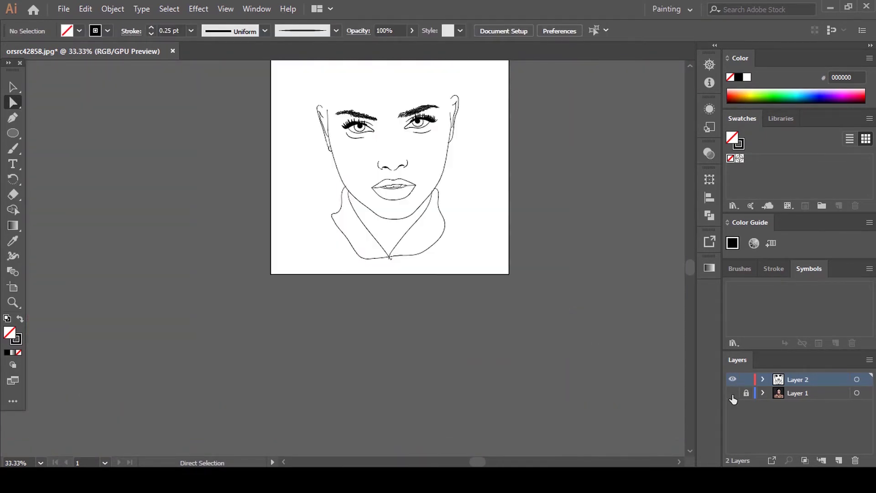
{"action": "left_click", "coordinate": [733, 394]}
- Draw the outer outline of the hair with the Pencil from one ear over the crown to the other ear
{"action": "scroll", "coordinate": [470, 223], "scroll_direction": "up", "scroll_amount": 2}
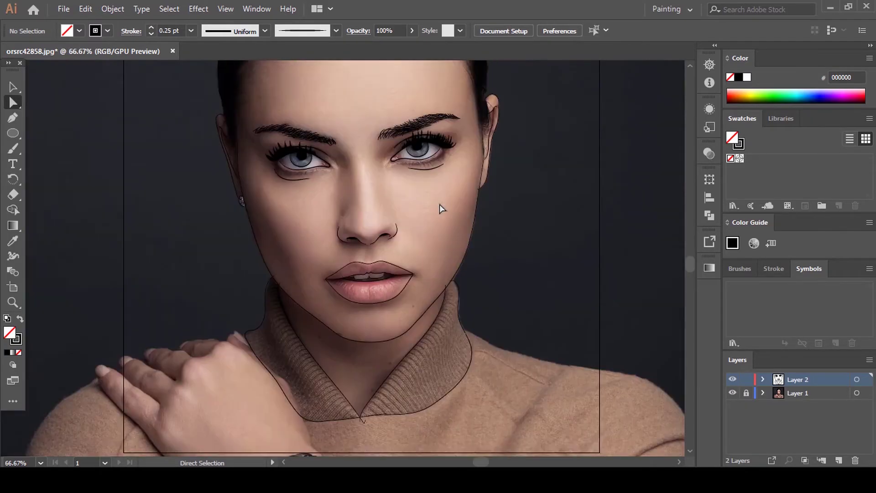
{"action": "scroll", "coordinate": [429, 185], "scroll_direction": "up", "scroll_amount": 2}
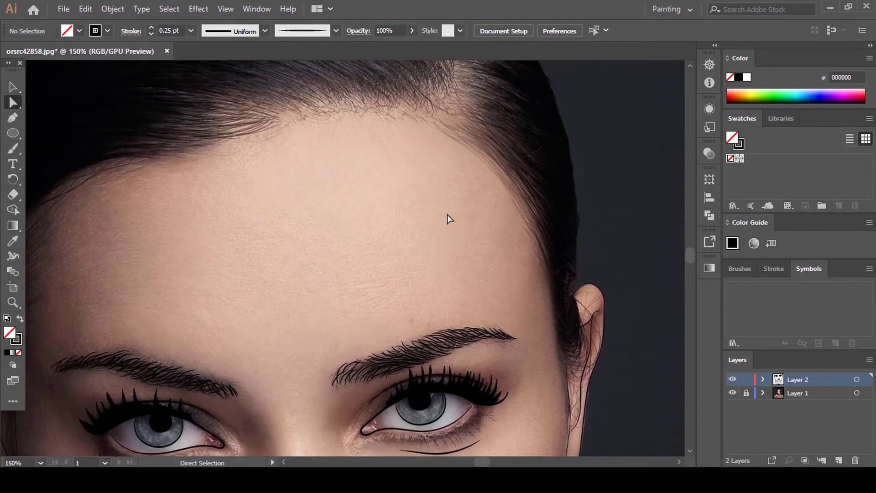
{"action": "key", "text": "n"}
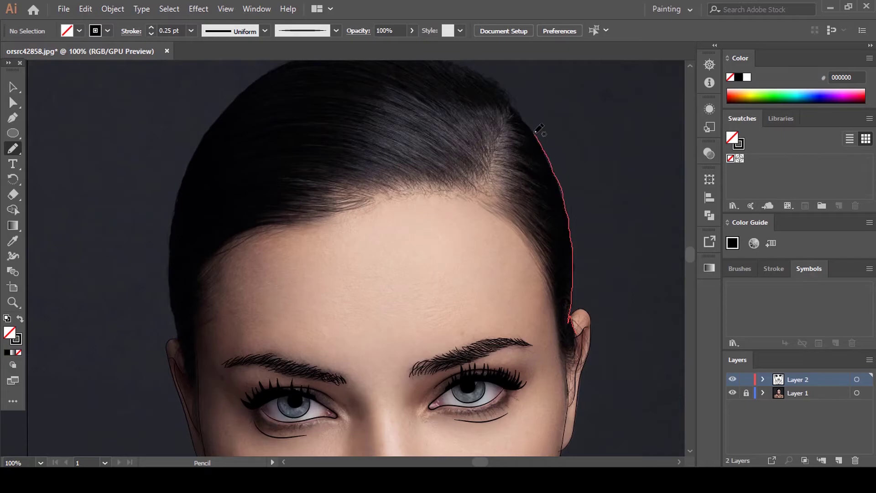
{"action": "left_click_drag", "start_coordinate": [541, 135], "coordinate": [476, 69]}
{"action": "scroll", "coordinate": [493, 117], "scroll_direction": "up", "scroll_amount": 4}
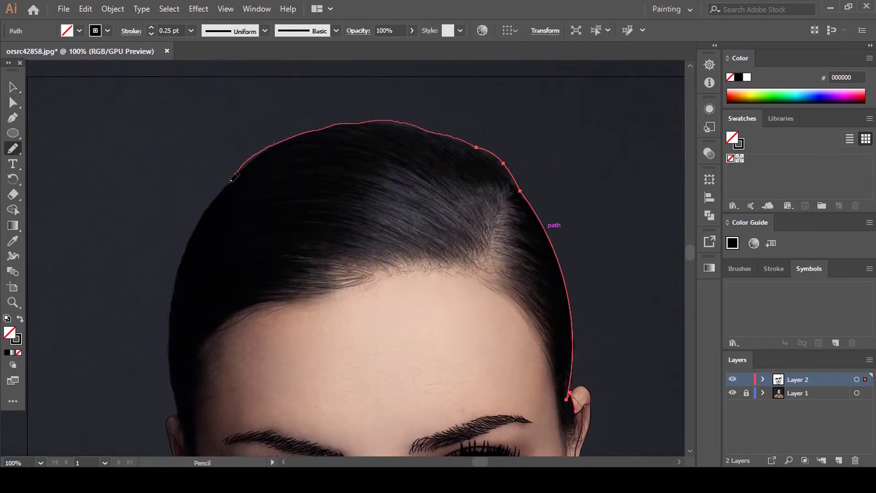
{"action": "left_click_drag", "start_coordinate": [177, 414], "coordinate": [181, 436]}
- Continue the hair outline with a jagged edge up the temple and along the start of the forehead hairline
{"action": "scroll", "coordinate": [167, 413], "scroll_direction": "down", "scroll_amount": 4}
{"action": "scroll", "coordinate": [167, 413], "scroll_direction": "up", "scroll_amount": 3}
{"action": "mouse_move", "coordinate": [211, 218]}
{"action": "left_mouse_down"}
{"action": "mouse_move", "coordinate": [262, 393]}
{"action": "mouse_move", "coordinate": [263, 138]}
{"action": "left_mouse_up"}
{"action": "scroll", "coordinate": [296, 238], "scroll_direction": "down", "scroll_amount": 2}
{"action": "scroll", "coordinate": [305, 237], "scroll_direction": "up", "scroll_amount": 3}
{"action": "scroll", "coordinate": [305, 237], "scroll_direction": "up", "scroll_amount": 1}
{"action": "mouse_move", "coordinate": [271, 261]}
{"action": "left_mouse_down"}
{"action": "mouse_move", "coordinate": [296, 205]}
{"action": "mouse_move", "coordinate": [302, 129]}
{"action": "mouse_move", "coordinate": [386, 64]}
{"action": "left_mouse_up"}
{"action": "left_click_drag", "start_coordinate": [360, 126], "coordinate": [233, 237]}
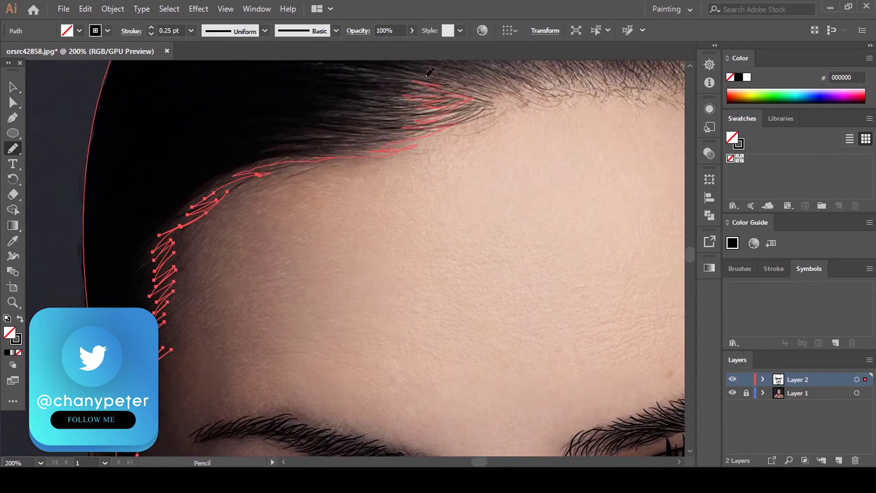
- Extend the hairline with short spiky strokes across the forehead and up to the tip of the parting
{"action": "left_click_drag", "start_coordinate": [445, 81], "coordinate": [305, 187]}
{"action": "left_click_drag", "start_coordinate": [445, 186], "coordinate": [531, 187]}
{"action": "left_click_drag", "start_coordinate": [424, 201], "coordinate": [281, 250]}
{"action": "mouse_move", "coordinate": [385, 224]}
{"action": "left_mouse_down"}
{"action": "mouse_move", "coordinate": [398, 228]}
{"action": "mouse_move", "coordinate": [451, 129]}
{"action": "left_mouse_up"}
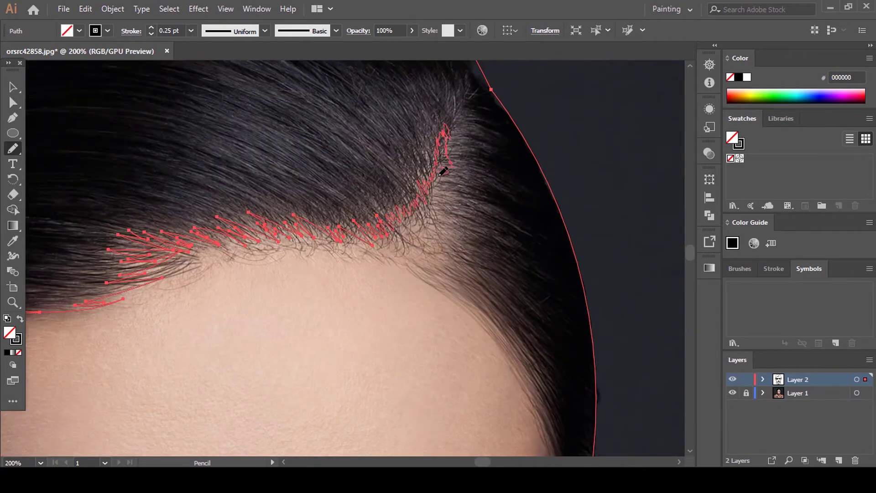
- Bring the hairline down the other side of the parting to the ear, closing the hair shape with a black fill
{"action": "left_click_drag", "start_coordinate": [401, 262], "coordinate": [517, 347]}
{"action": "scroll", "coordinate": [424, 209], "scroll_direction": "down", "scroll_amount": 2}
{"action": "scroll", "coordinate": [491, 448], "scroll_direction": "up", "scroll_amount": 1}
{"action": "left_click_drag", "start_coordinate": [458, 194], "coordinate": [492, 280]}
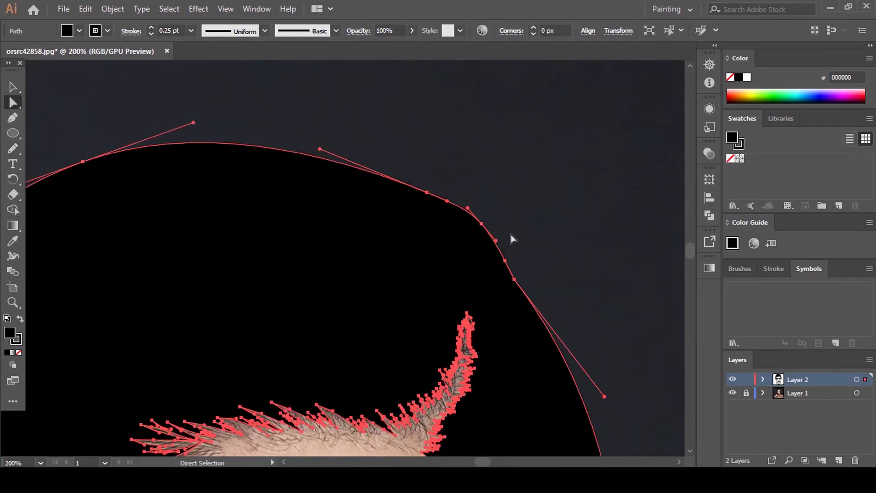
- Adjust the anchors of the hair outline at the bend above the parting
{"action": "scroll", "coordinate": [494, 225], "scroll_direction": "up", "scroll_amount": 1}
{"action": "left_click_drag", "start_coordinate": [475, 223], "coordinate": [472, 228]}
{"action": "scroll", "coordinate": [472, 227], "scroll_direction": "down", "scroll_amount": 4}
{"action": "left_click", "coordinate": [555, 240]}
{"action": "scroll", "coordinate": [484, 235], "scroll_direction": "up", "scroll_amount": 4}
{"action": "left_click", "coordinate": [431, 209]}
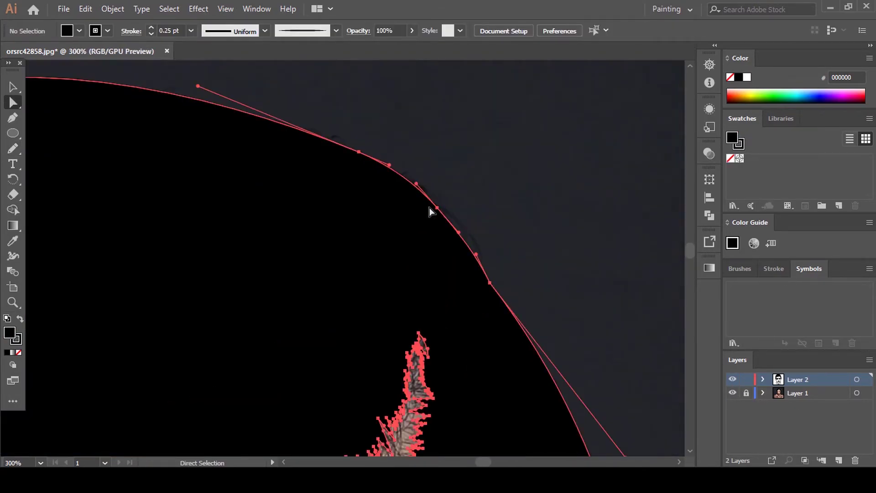
- Reshape the crown curve of the hair outline and check the line art with the photo hidden
{"action": "scroll", "coordinate": [499, 210], "scroll_direction": "down", "scroll_amount": 3}
{"action": "left_click", "coordinate": [550, 222]}
{"action": "left_click", "coordinate": [409, 174]}
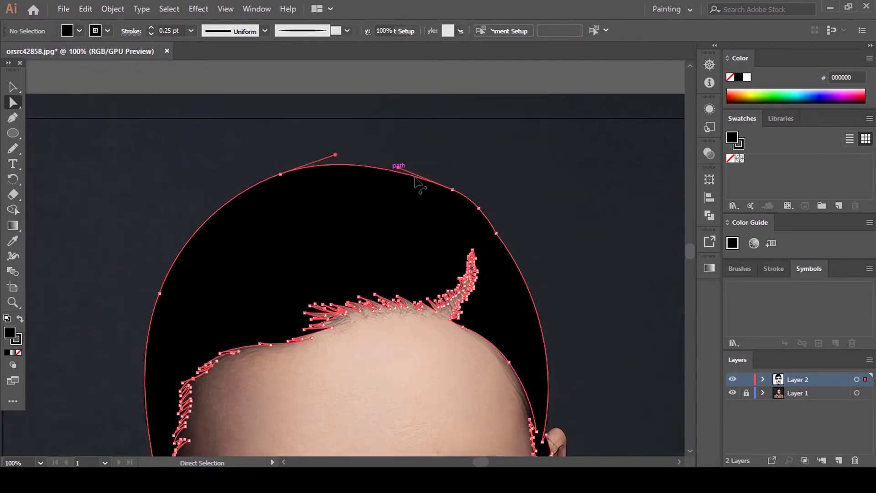
{"action": "left_click_drag", "start_coordinate": [399, 168], "coordinate": [401, 161]}
{"action": "scroll", "coordinate": [485, 185], "scroll_direction": "down", "scroll_amount": 3}
{"action": "left_click", "coordinate": [531, 207]}
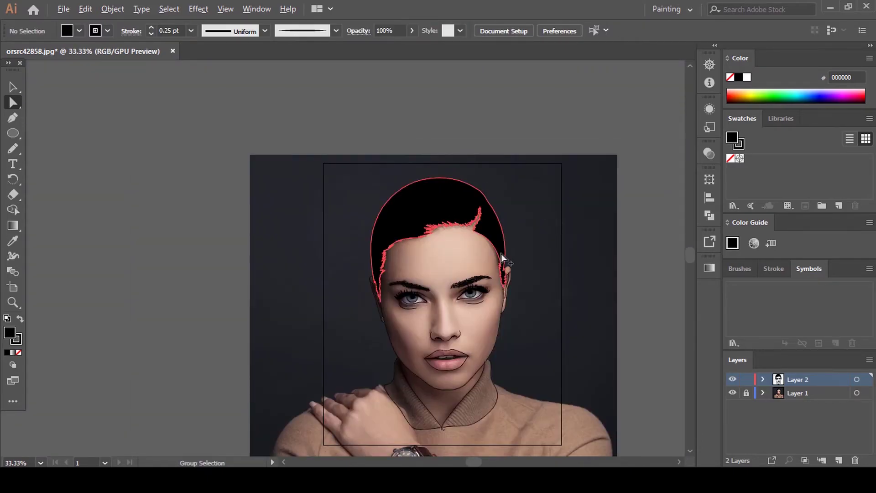
{"action": "scroll", "coordinate": [502, 255], "scroll_direction": "up", "scroll_amount": 2}
{"action": "scroll", "coordinate": [503, 255], "scroll_direction": "down", "scroll_amount": 3}
{"action": "scroll", "coordinate": [522, 232], "scroll_direction": "down", "scroll_amount": 3}
{"action": "left_click", "coordinate": [733, 393]}
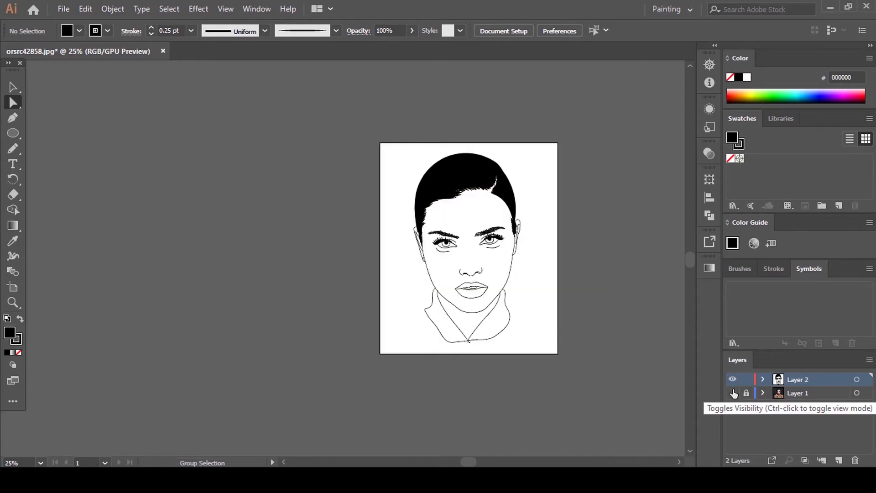
{"action": "left_click", "coordinate": [733, 393]}
- Set the brush stroke weight to 0.07 pt and paint fine lower lashes under the eye on the parting side
{"action": "scroll", "coordinate": [470, 292], "scroll_direction": "up", "scroll_amount": 4}
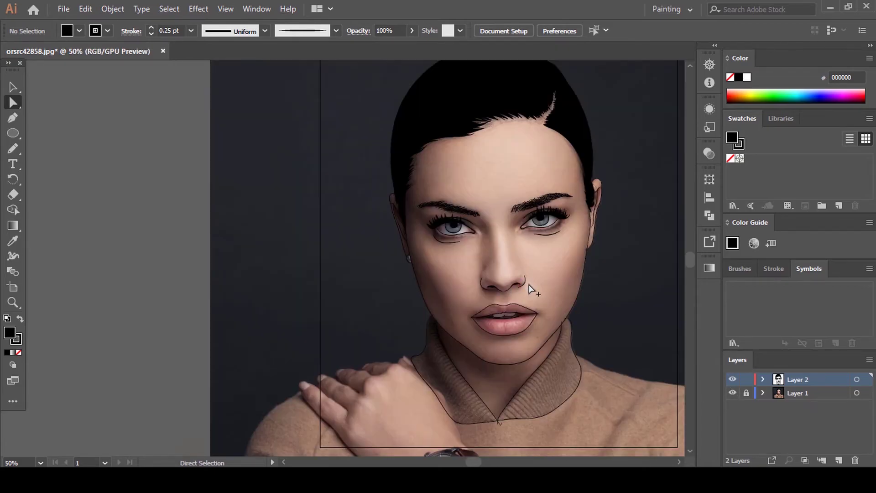
{"action": "scroll", "coordinate": [567, 269], "scroll_direction": "down", "scroll_amount": 2}
{"action": "scroll", "coordinate": [324, 254], "scroll_direction": "up", "scroll_amount": 5}
{"action": "type", "text": "b"}
{"action": "type", "text": "0.07"}
{"action": "key", "text": "Return"}
{"action": "scroll", "coordinate": [458, 197], "scroll_direction": "down", "scroll_amount": 3}
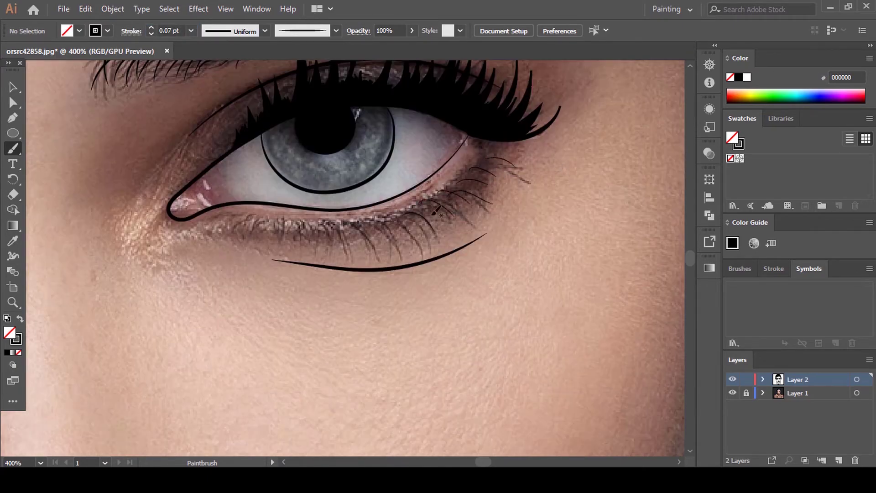
{"action": "scroll", "coordinate": [389, 235], "scroll_direction": "up", "scroll_amount": 2}
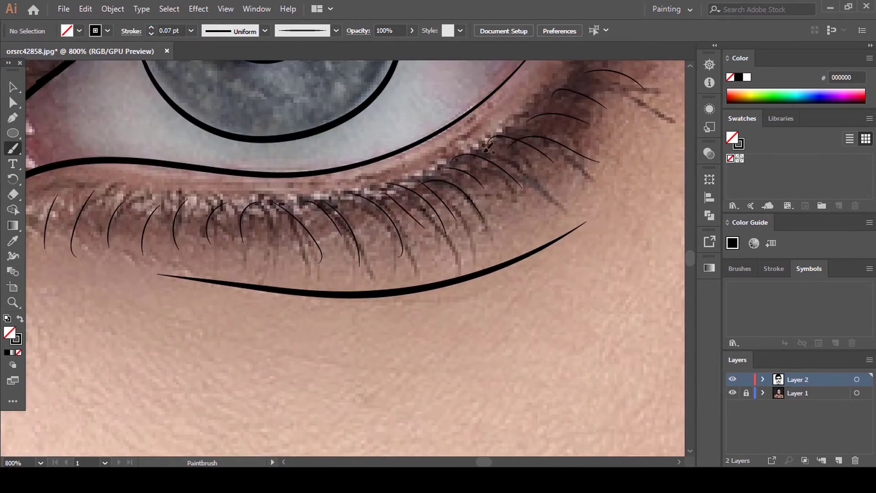
{"action": "scroll", "coordinate": [479, 192], "scroll_direction": "up", "scroll_amount": 2}
{"action": "scroll", "coordinate": [570, 151], "scroll_direction": "up", "scroll_amount": 2}
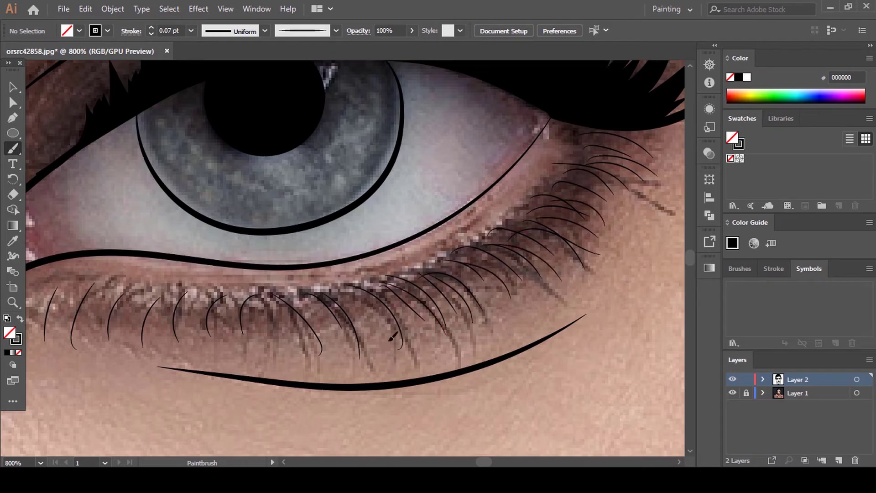
- Add more fine lower lashes between the existing ones, working towards the inner corner of the eye
{"action": "left_click_drag", "start_coordinate": [339, 290], "coordinate": [388, 346]}
{"action": "left_click_drag", "start_coordinate": [297, 293], "coordinate": [337, 343]}
{"action": "left_click_drag", "start_coordinate": [319, 299], "coordinate": [408, 258]}
{"action": "left_click_drag", "start_coordinate": [239, 251], "coordinate": [211, 288]}
{"action": "left_click_drag", "start_coordinate": [210, 244], "coordinate": [177, 270]}
- Paint fine lower lashes along the lower lid of the other eye with 0.07 pt strokes
{"action": "scroll", "coordinate": [632, 241], "scroll_direction": "down", "scroll_amount": 4}
{"action": "scroll", "coordinate": [184, 257], "scroll_direction": "up", "scroll_amount": 2}
{"action": "scroll", "coordinate": [424, 250], "scroll_direction": "up", "scroll_amount": 2}
{"action": "left_click_drag", "start_coordinate": [333, 275], "coordinate": [312, 311]}
{"action": "left_click_drag", "start_coordinate": [302, 278], "coordinate": [281, 300]}
{"action": "left_click_drag", "start_coordinate": [270, 272], "coordinate": [246, 305]}
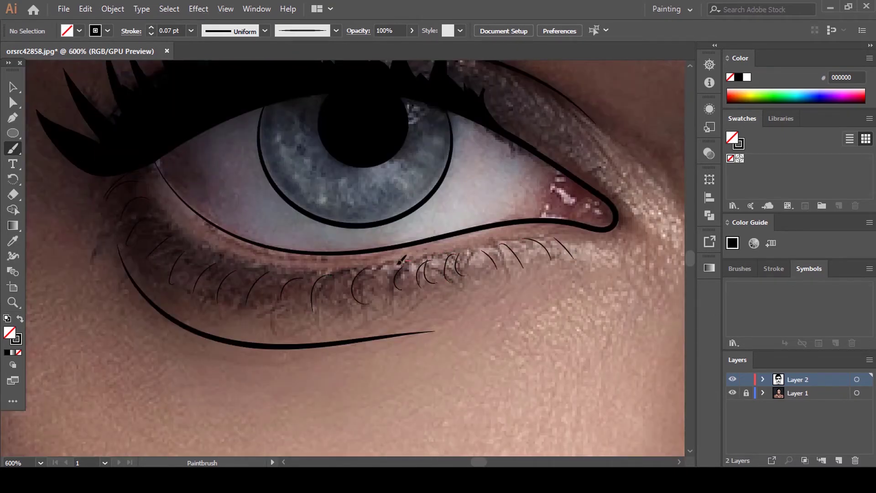
- Hide the photo layer and review the line-art portrait on white
{"action": "scroll", "coordinate": [412, 270], "scroll_direction": "down", "scroll_amount": 6}
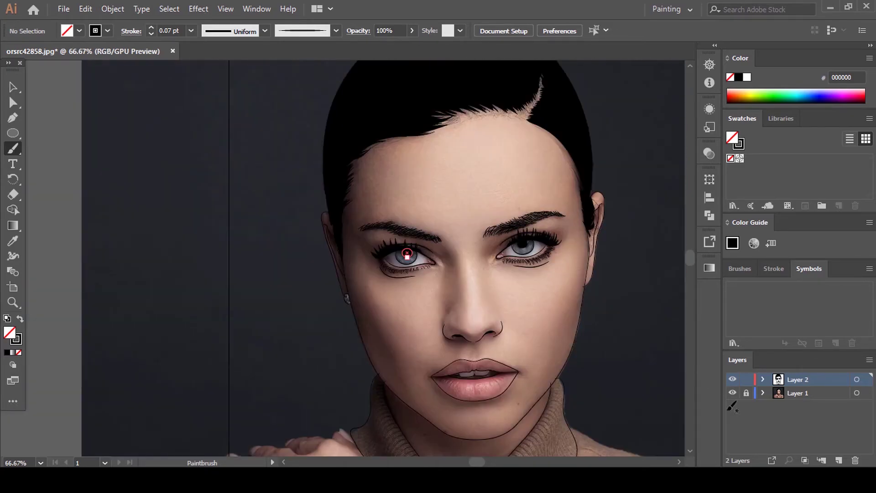
{"action": "left_click", "coordinate": [732, 393]}
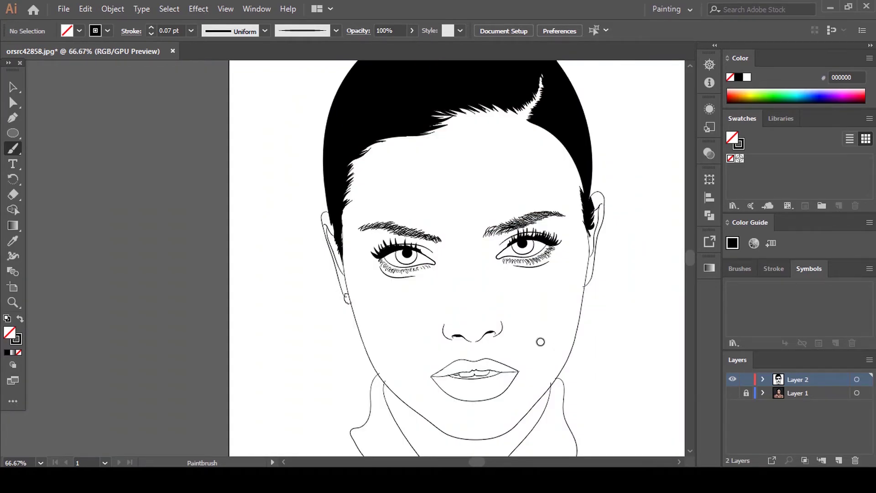
{"action": "scroll", "coordinate": [408, 275], "scroll_direction": "down", "scroll_amount": 3}
{"action": "scroll", "coordinate": [500, 300], "scroll_direction": "up", "scroll_amount": 3}
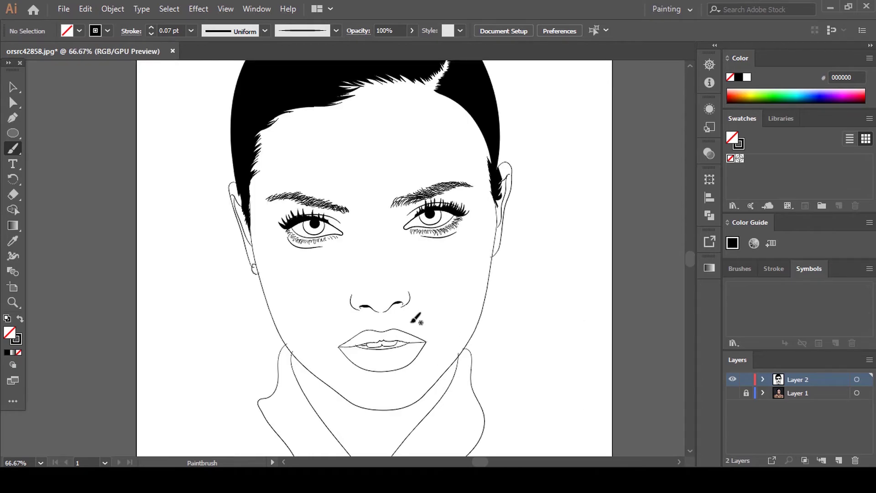
- Show the photo layer briefly to compare it with the whole line-art portrait, and hide it again
{"action": "scroll", "coordinate": [416, 318], "scroll_direction": "down", "scroll_amount": 2}
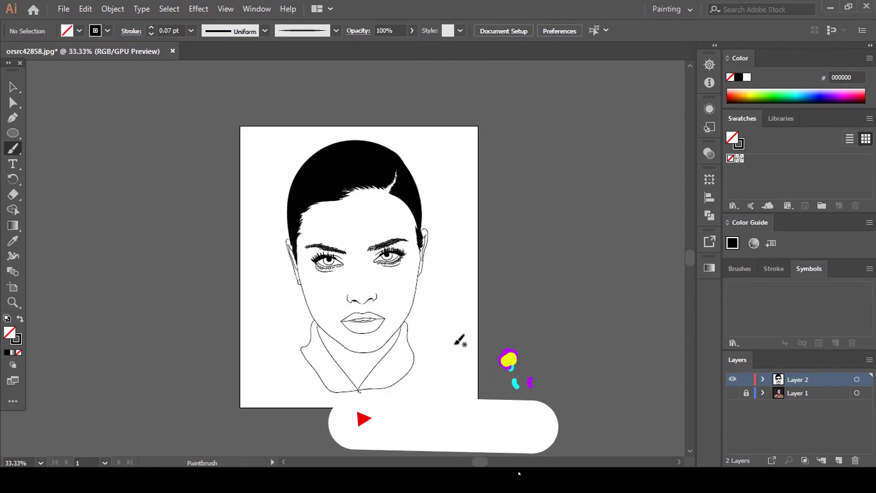
{"action": "left_click", "coordinate": [732, 393]}
{"action": "left_click", "coordinate": [732, 393]}
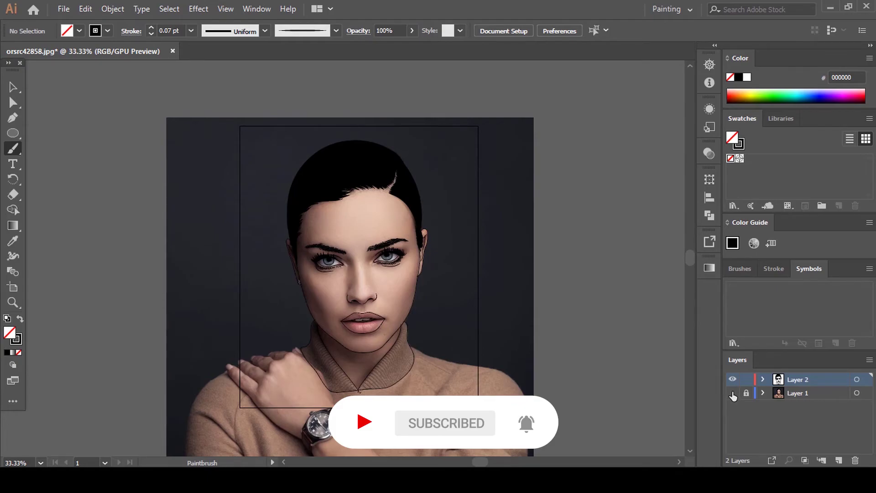
{"action": "scroll", "coordinate": [378, 280], "scroll_direction": "up", "scroll_amount": 1}
{"action": "scroll", "coordinate": [417, 286], "scroll_direction": "down", "scroll_amount": 2}
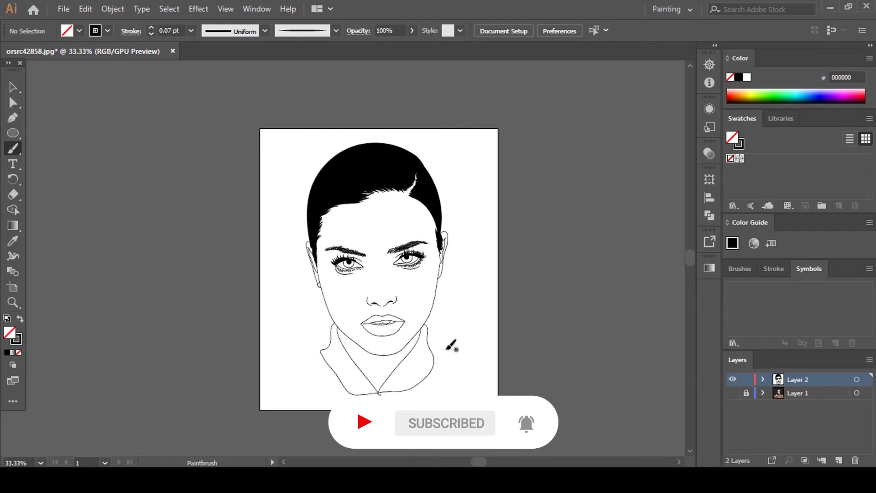
{"action": "scroll", "coordinate": [450, 346], "scroll_direction": "up", "scroll_amount": 2}
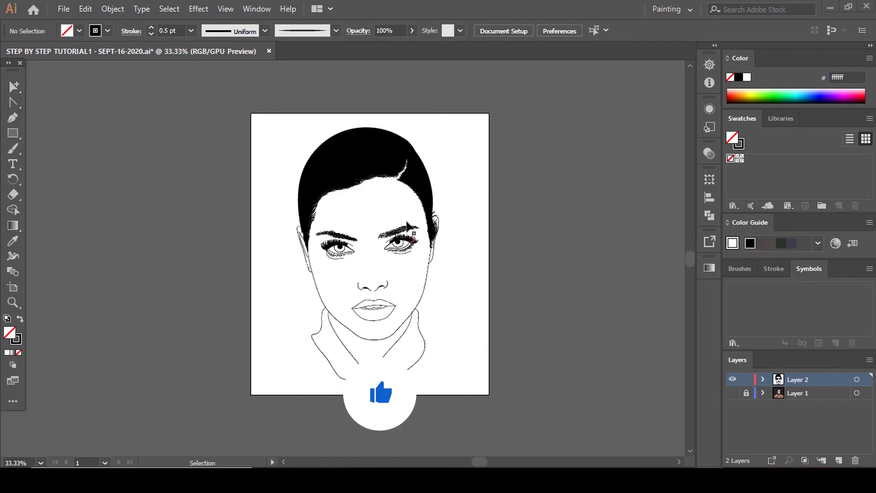
- Inspect the refined line-art portrait's hairline, parting and eyes up close, and review the whole drawing on its artboard
{"action": "scroll", "coordinate": [403, 214], "scroll_direction": "up", "scroll_amount": 1}
{"action": "scroll", "coordinate": [403, 215], "scroll_direction": "up", "scroll_amount": 1}
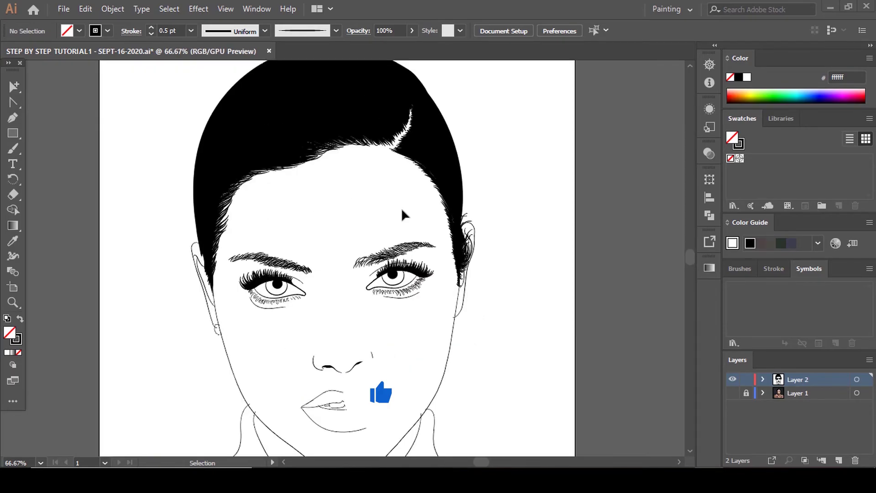
{"action": "scroll", "coordinate": [450, 184], "scroll_direction": "up", "scroll_amount": 3}
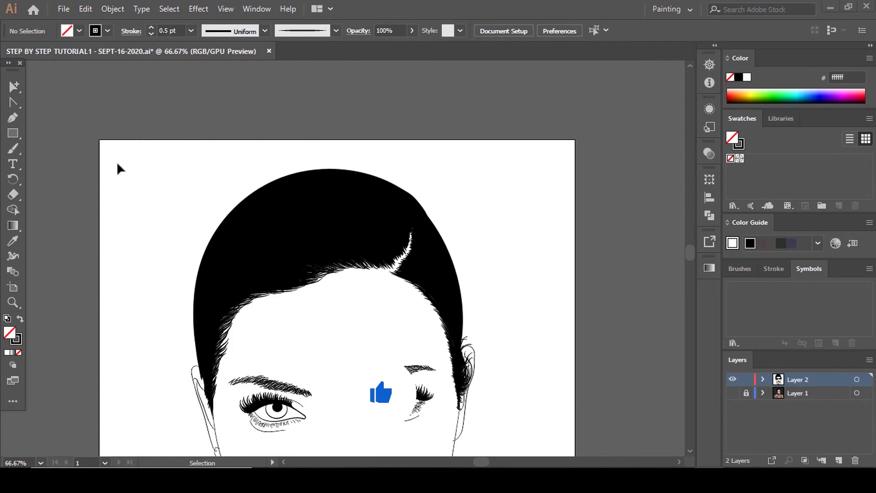
{"action": "scroll", "coordinate": [357, 227], "scroll_direction": "down", "scroll_amount": 1}
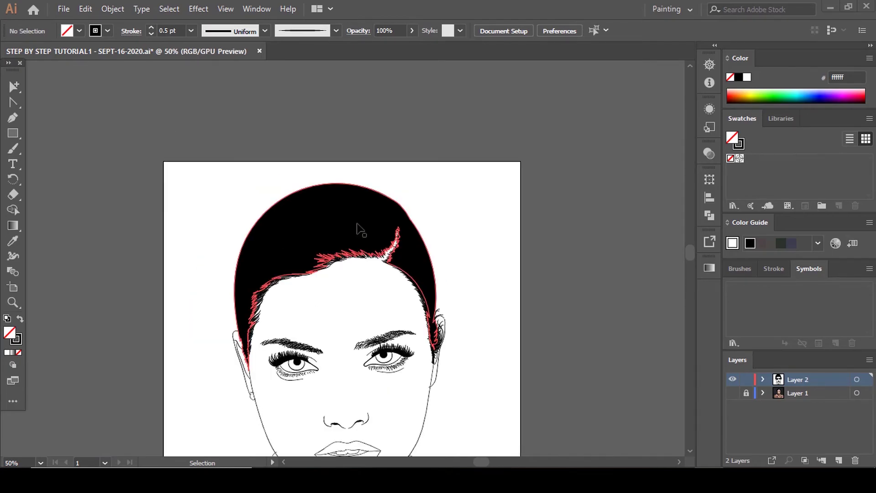
{"action": "scroll", "coordinate": [358, 228], "scroll_direction": "down", "scroll_amount": 3}
{"action": "scroll", "coordinate": [391, 259], "scroll_direction": "down", "scroll_amount": 2}
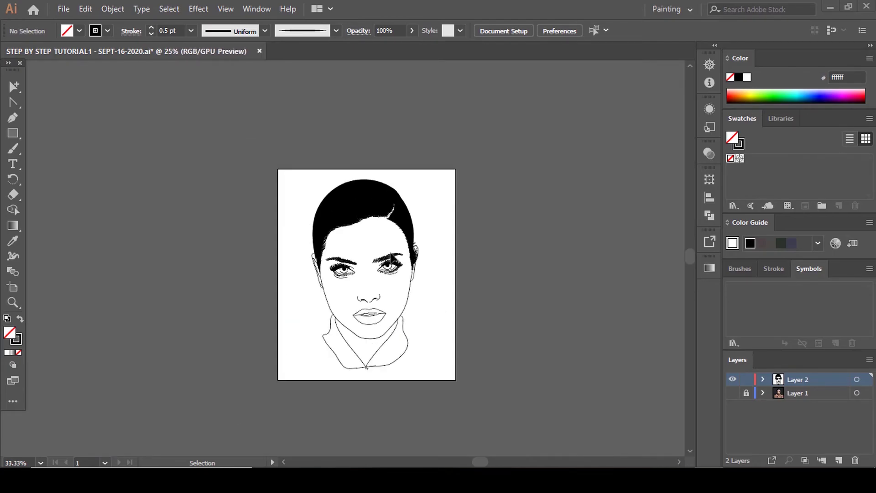
{"action": "scroll", "coordinate": [406, 256], "scroll_direction": "down", "scroll_amount": 2}
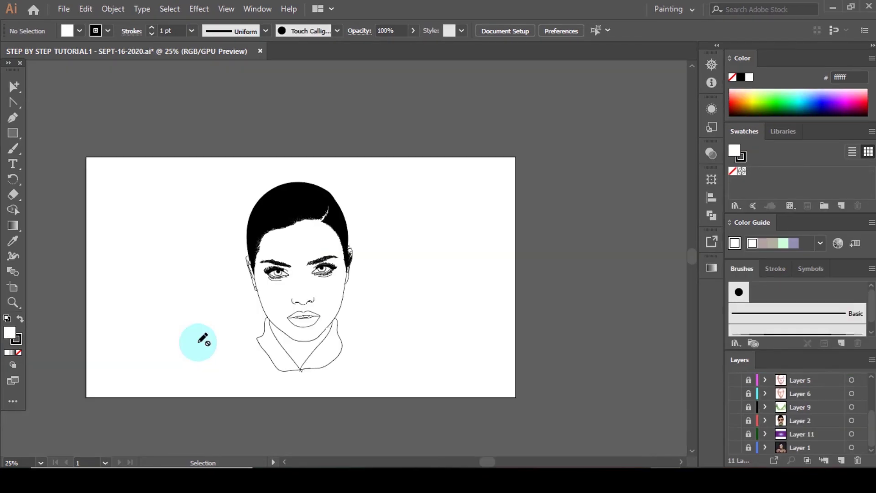
- Examine the line-art portrait on the wide artboard, checking the hair edges, brows, lashes and face contour
{"action": "scroll", "coordinate": [199, 343], "scroll_direction": "up", "scroll_amount": 1}
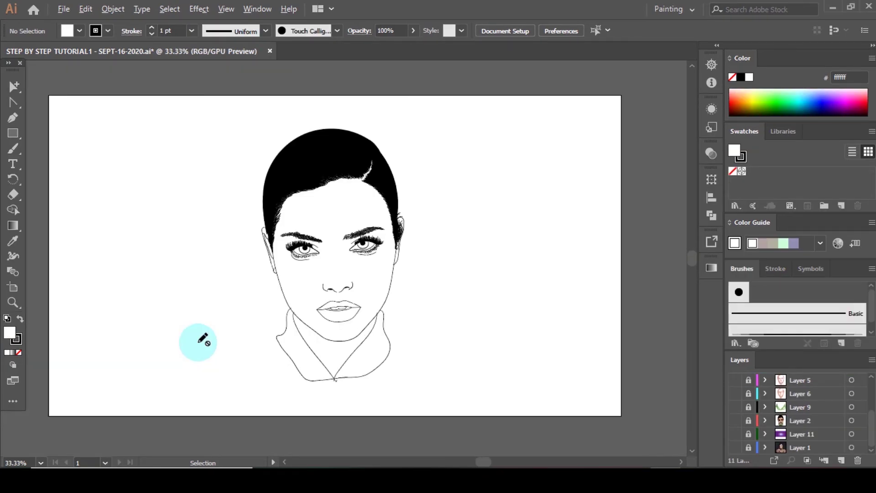
{"action": "scroll", "coordinate": [198, 343], "scroll_direction": "up", "scroll_amount": 1}
{"action": "scroll", "coordinate": [409, 209], "scroll_direction": "up", "scroll_amount": 1}
{"action": "scroll", "coordinate": [409, 210], "scroll_direction": "up", "scroll_amount": 1}
{"action": "scroll", "coordinate": [408, 209], "scroll_direction": "up", "scroll_amount": 2}
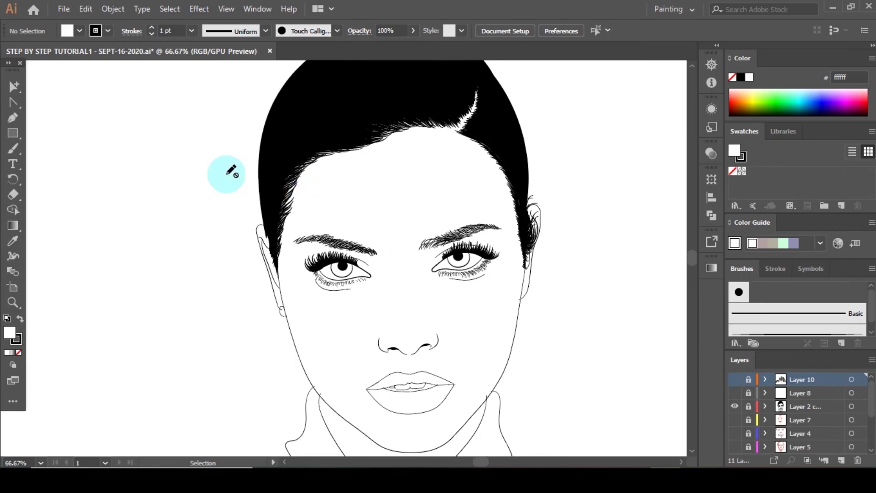
{"action": "scroll", "coordinate": [228, 174], "scroll_direction": "down", "scroll_amount": 2}
{"action": "scroll", "coordinate": [297, 112], "scroll_direction": "up", "scroll_amount": 1}
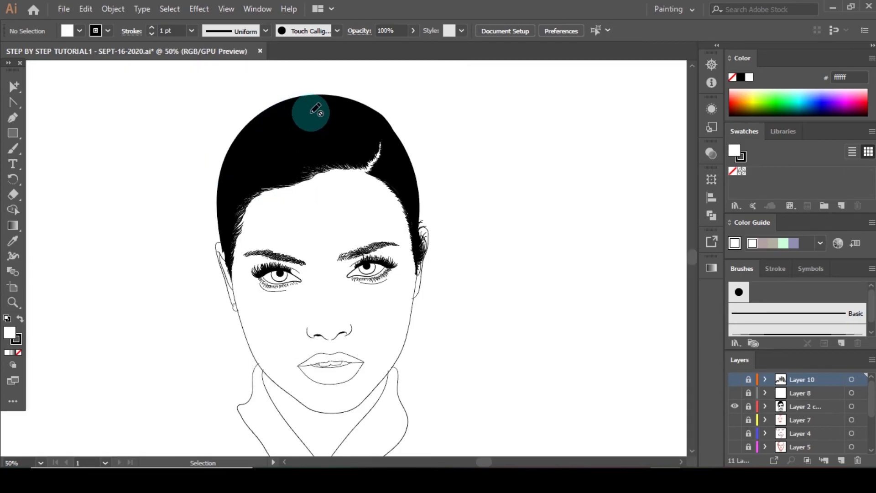
{"action": "scroll", "coordinate": [311, 112], "scroll_direction": "up", "scroll_amount": 1}
{"action": "scroll", "coordinate": [311, 113], "scroll_direction": "down", "scroll_amount": 2}
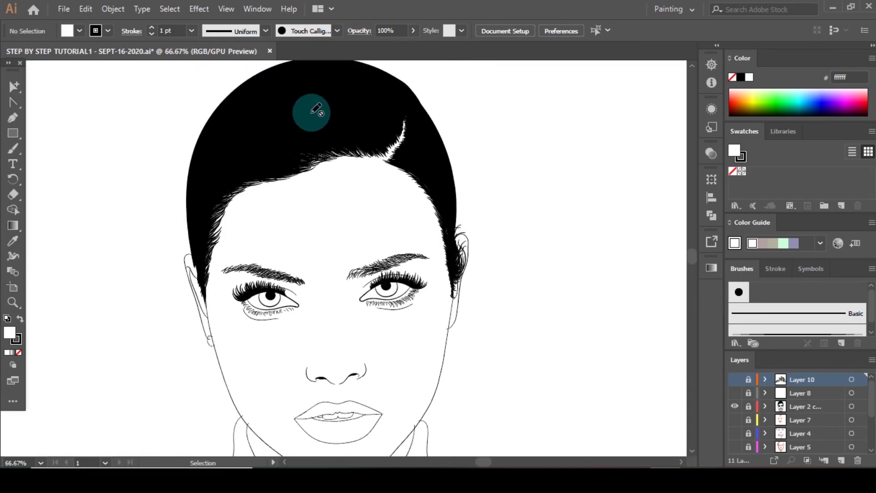
{"action": "scroll", "coordinate": [312, 112], "scroll_direction": "down", "scroll_amount": 1}
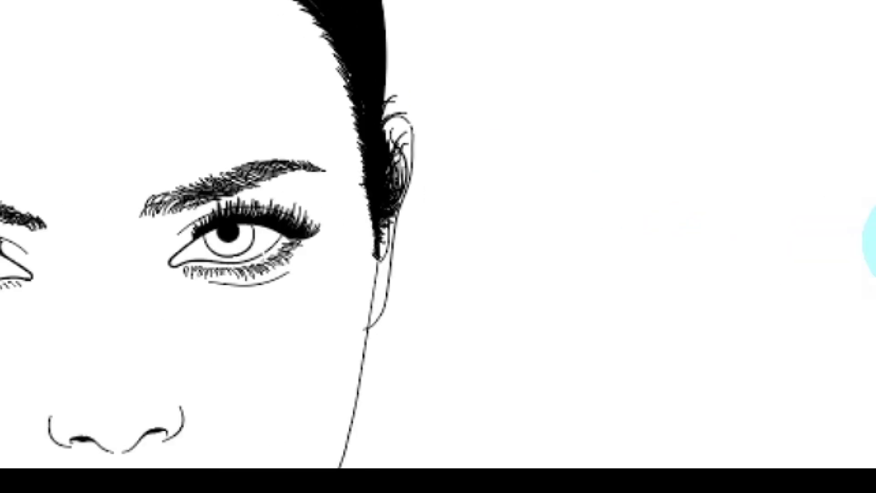